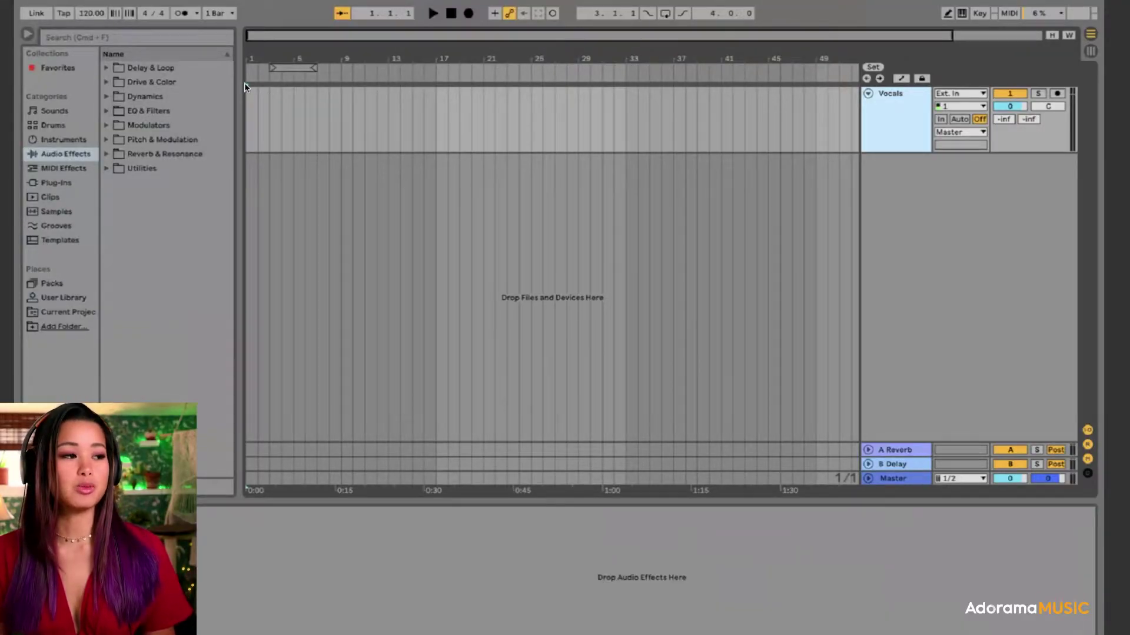
- Place the insert marker at bar 2, arm the Vocals track for recording and set its monitoring to In
{"action": "left_click", "coordinate": [259, 95]}
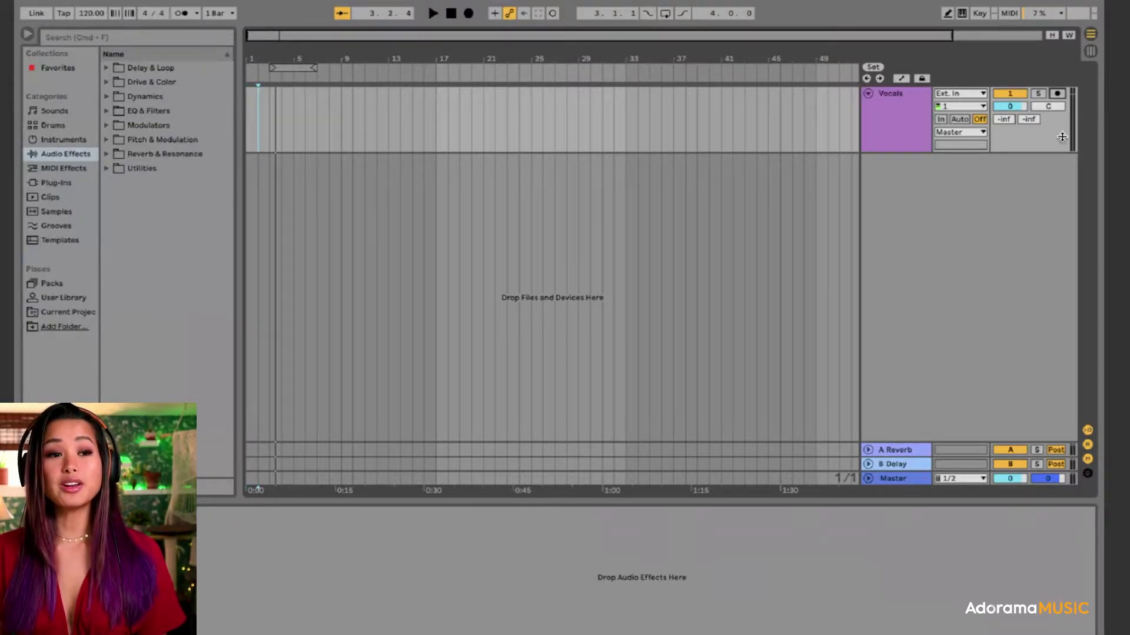
{"action": "left_click", "coordinate": [1058, 94]}
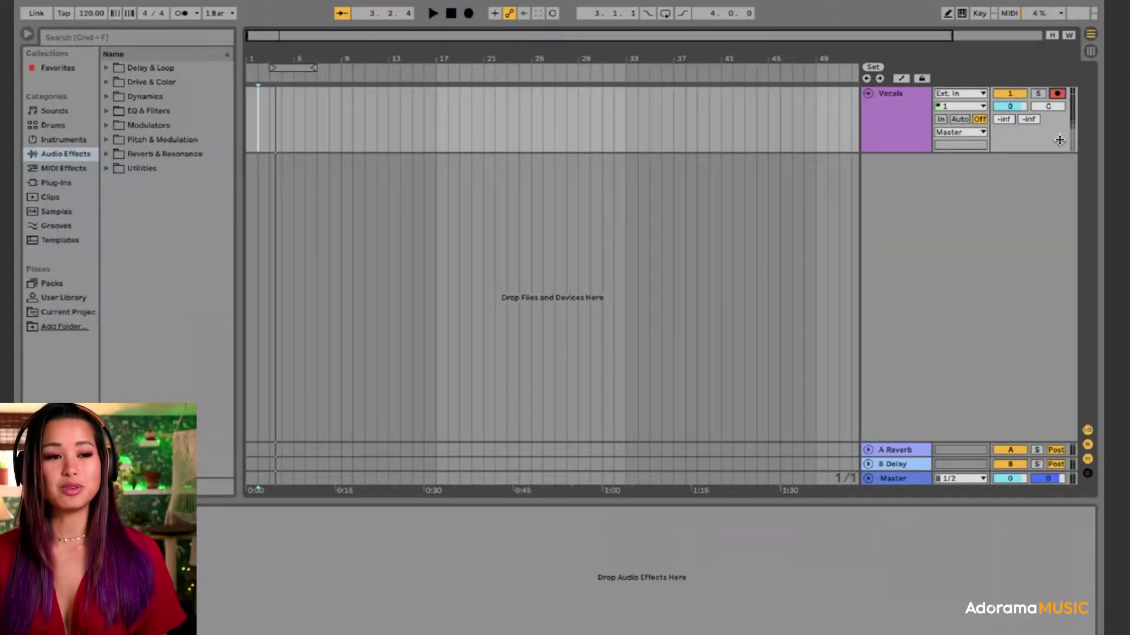
{"action": "left_click", "coordinate": [980, 120]}
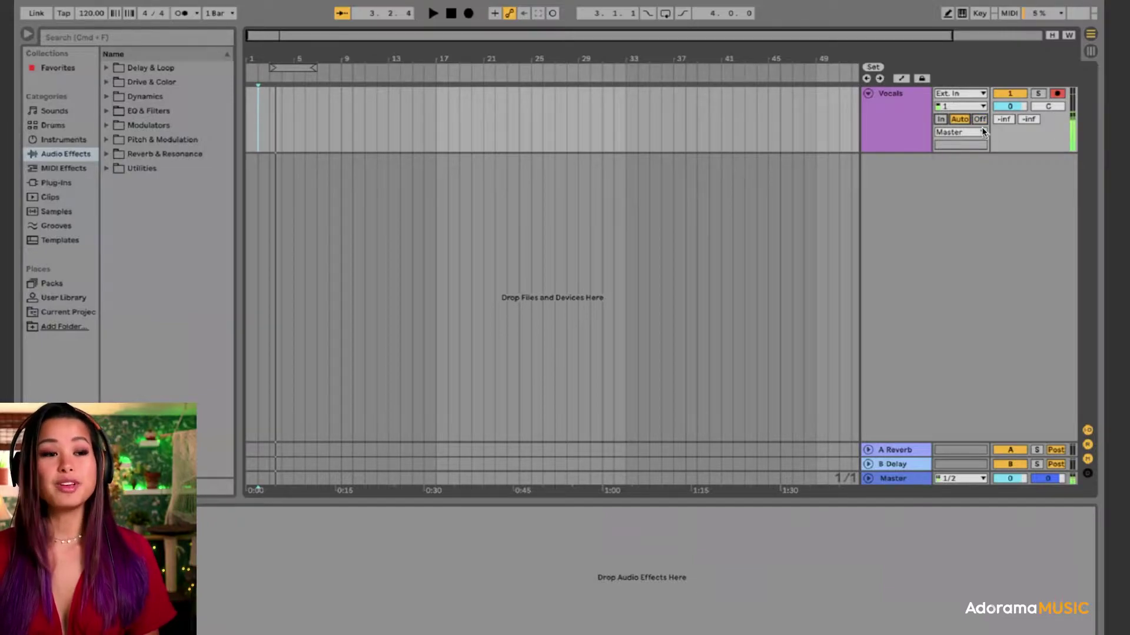
{"action": "left_click", "coordinate": [981, 119]}
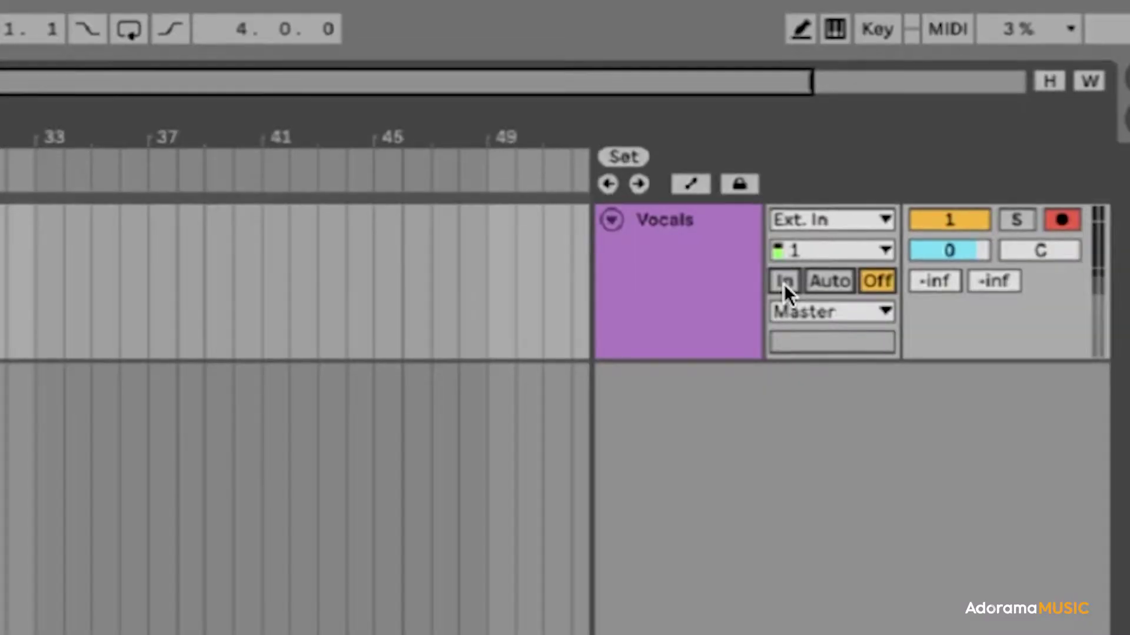
{"action": "left_click", "coordinate": [940, 119]}
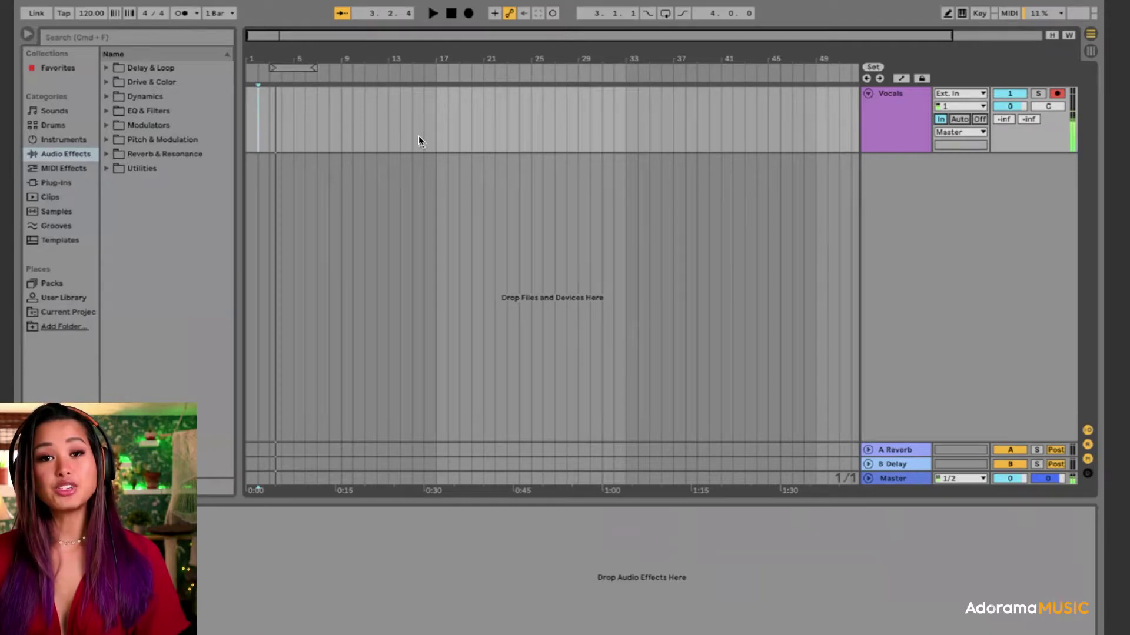
- Record a vocal take about five bars long on the Vocals track, and switch the track's monitoring to Off
{"action": "key", "text": "F9"}
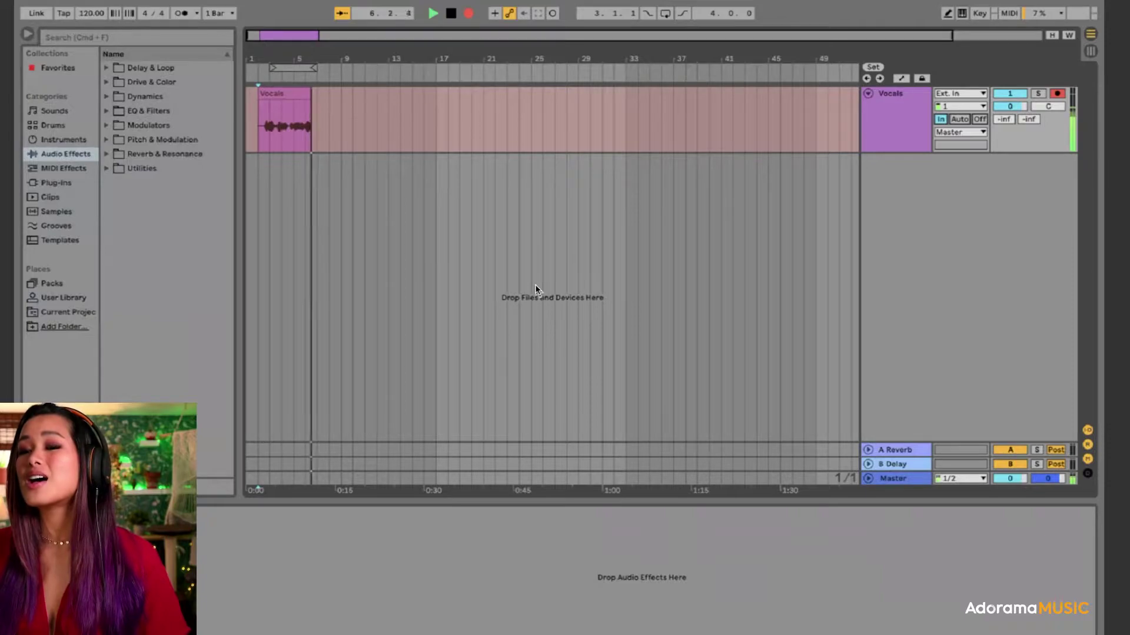
{"action": "key", "text": "space"}
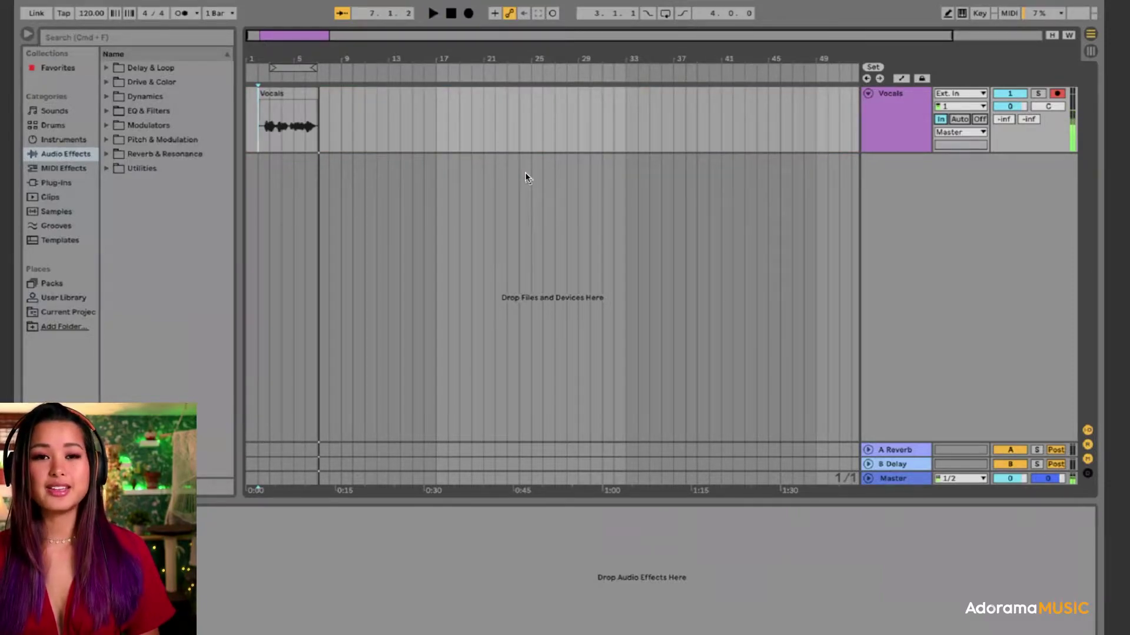
{"action": "left_click", "coordinate": [979, 120]}
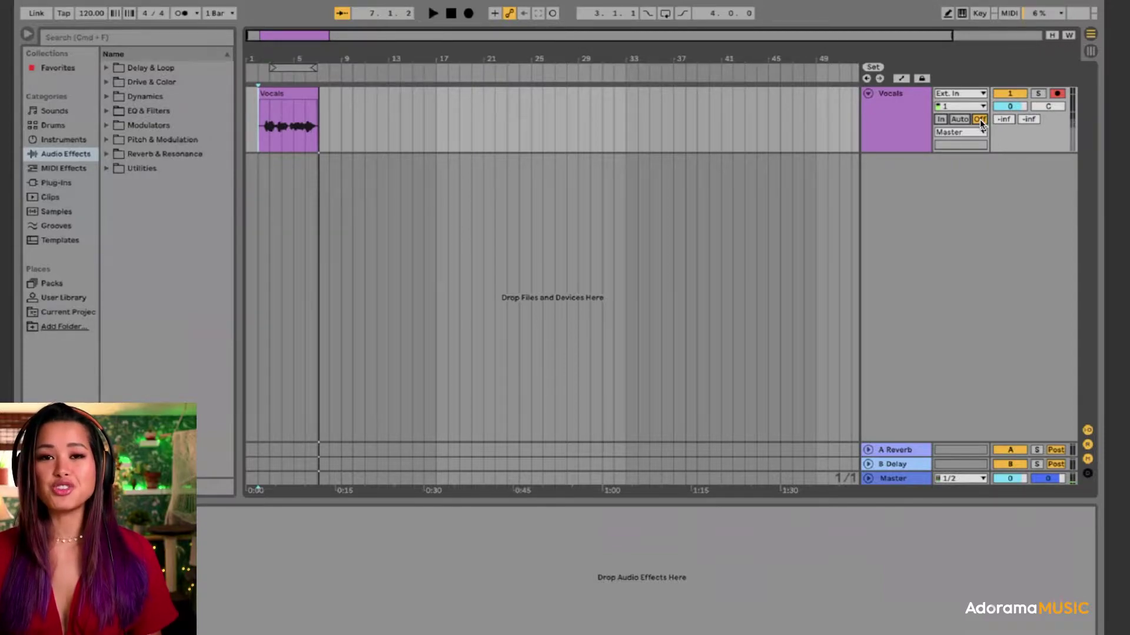
- Select the recorded Vocals clip and open its waveform and clip settings
{"action": "left_click", "coordinate": [291, 142]}
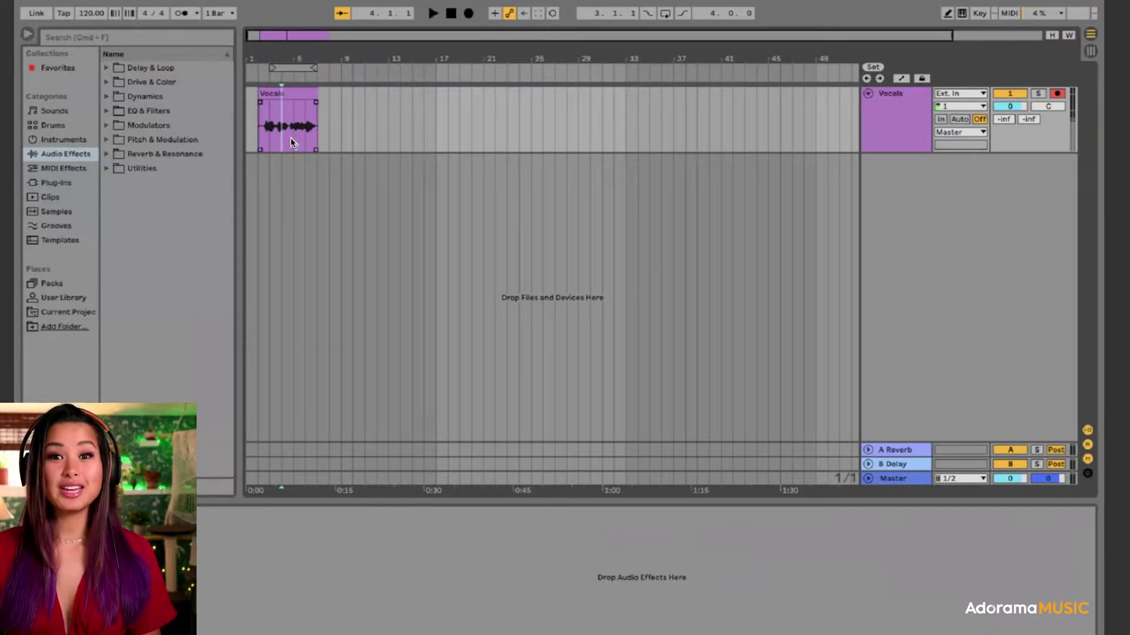
{"action": "left_click", "coordinate": [294, 111]}
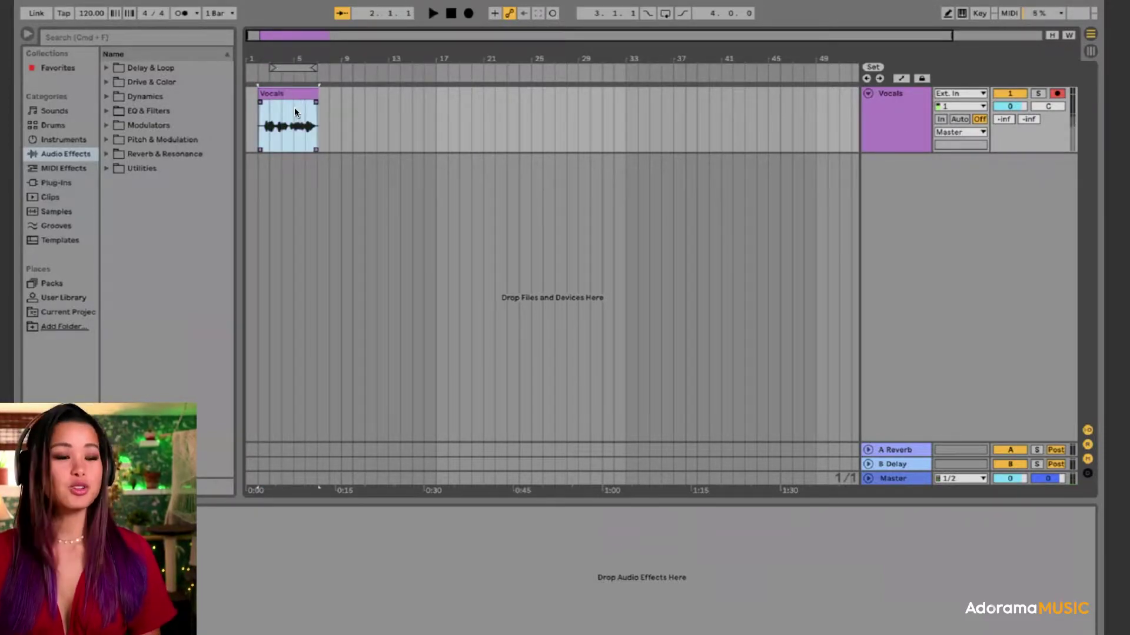
{"action": "double_click", "coordinate": [288, 92]}
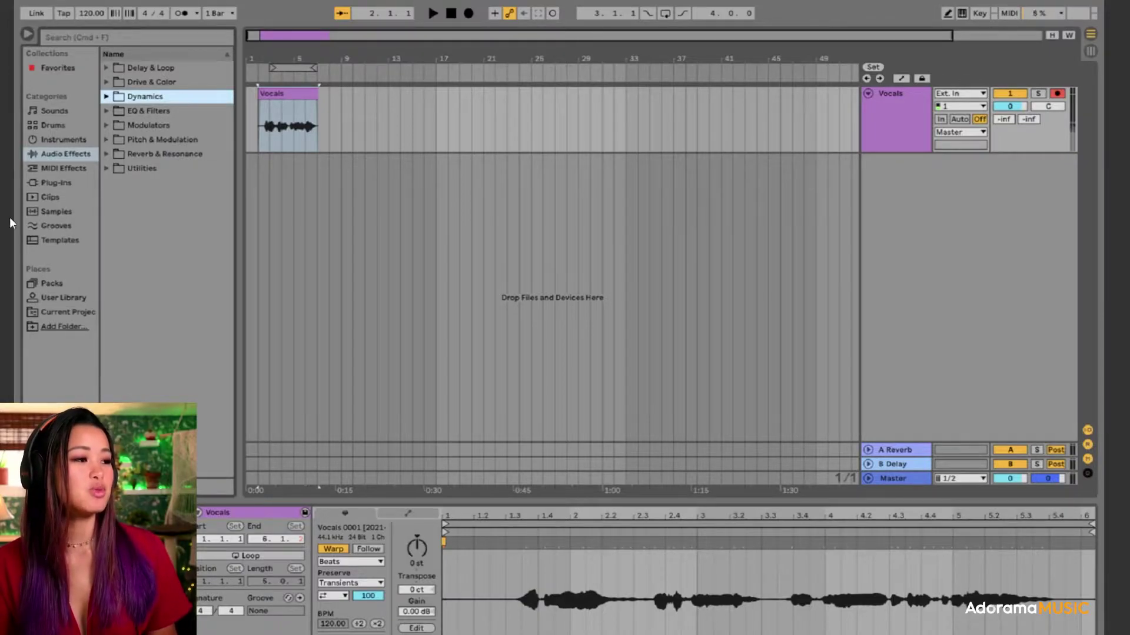
- Add the De-esser preset of the Dynamics Compressor effect to the Vocals track and play the clip through it
{"action": "left_click", "coordinate": [97, 155]}
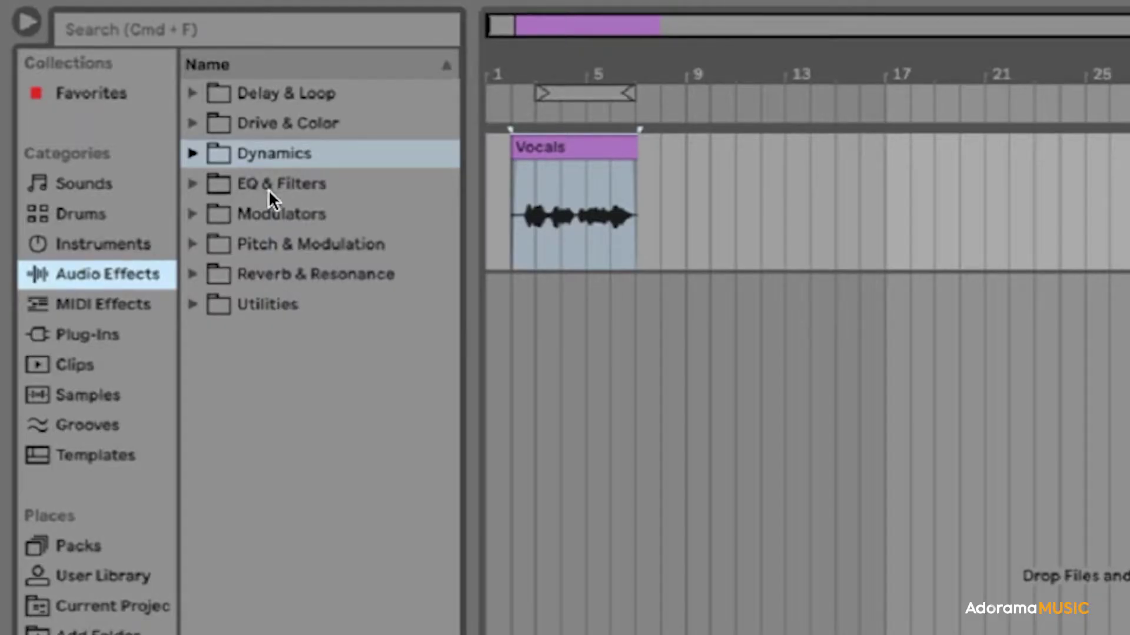
{"action": "left_click", "coordinate": [106, 96]}
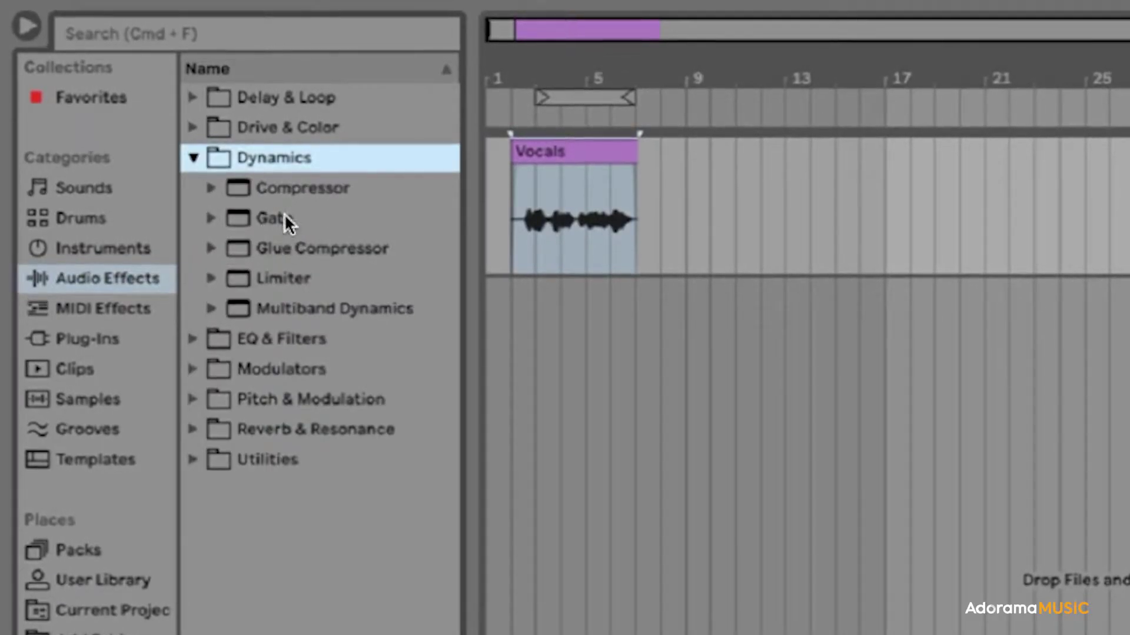
{"action": "left_click", "coordinate": [209, 194]}
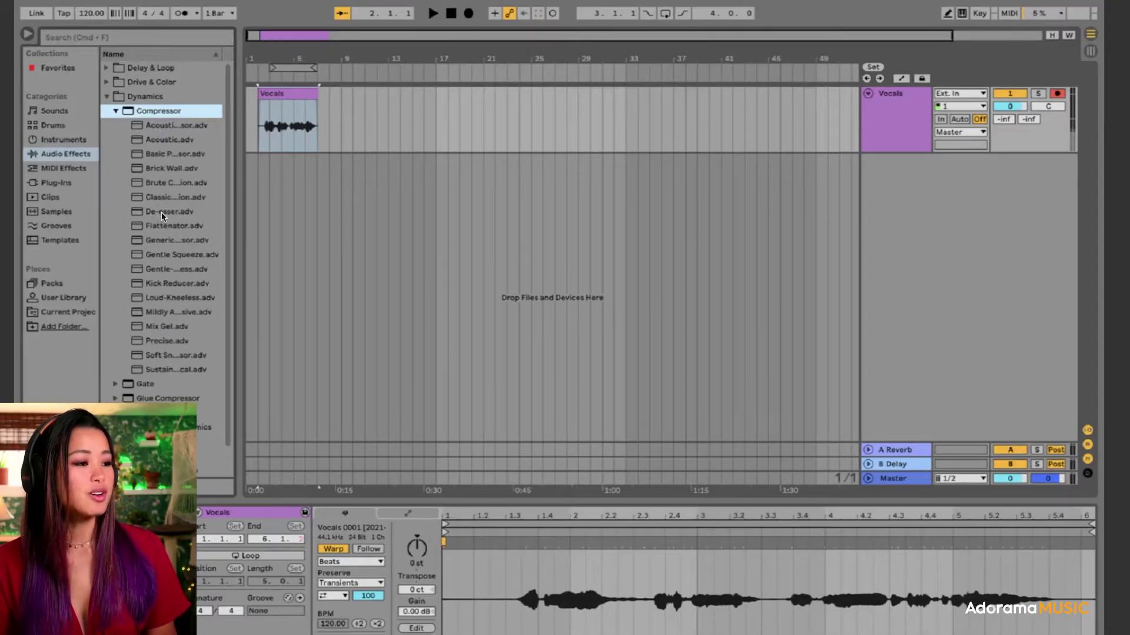
{"action": "left_click", "coordinate": [163, 214]}
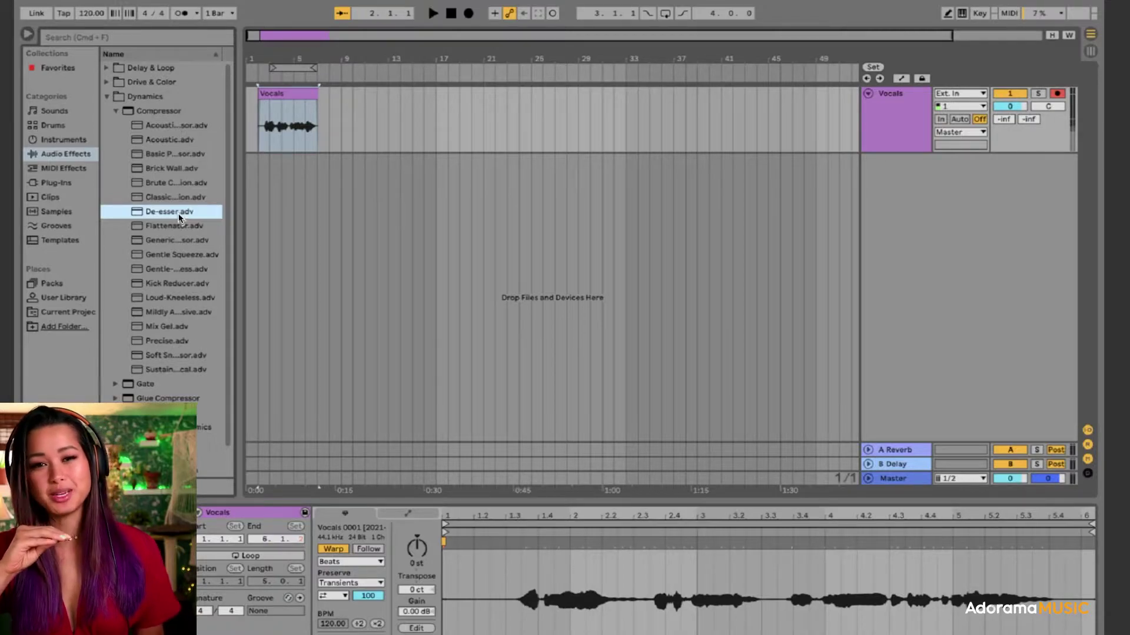
{"action": "double_click", "coordinate": [171, 212]}
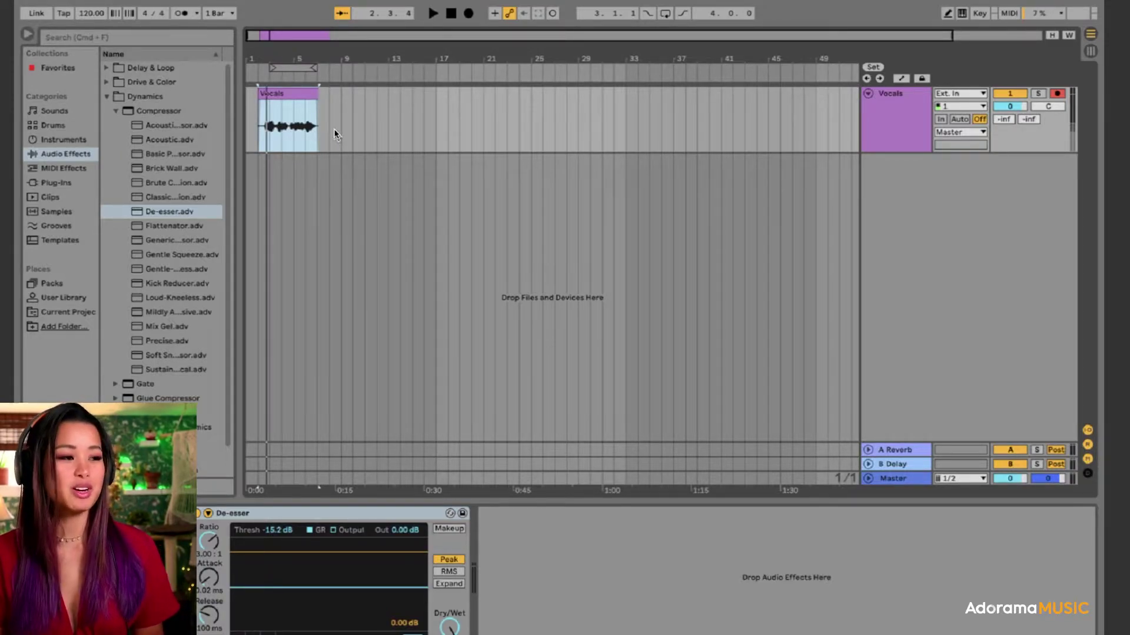
{"action": "key", "text": "space"}
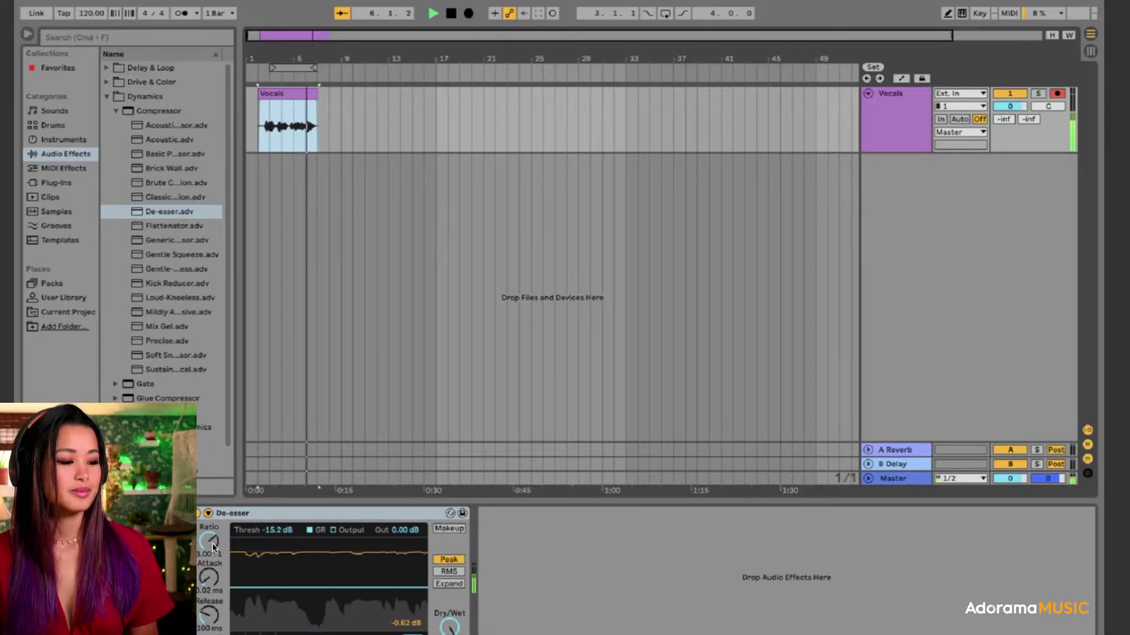
{"action": "key", "text": "space"}
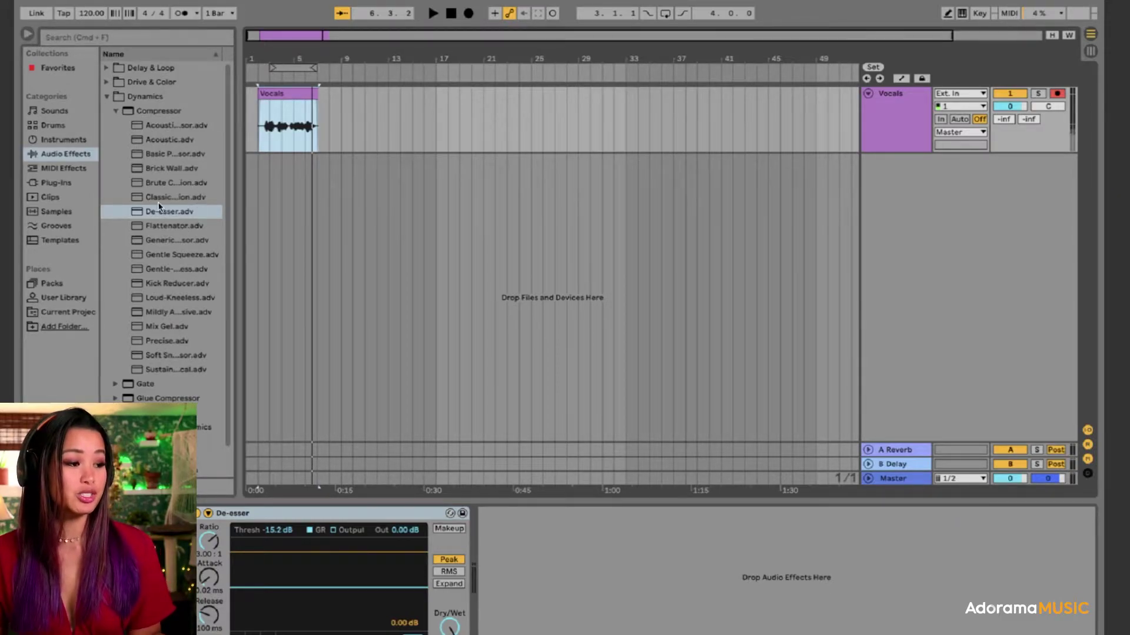
- Add EQ Eight from the EQ & Filters effects after the De-esser and play the vocals to view their spectrum
{"action": "left_click", "coordinate": [107, 97]}
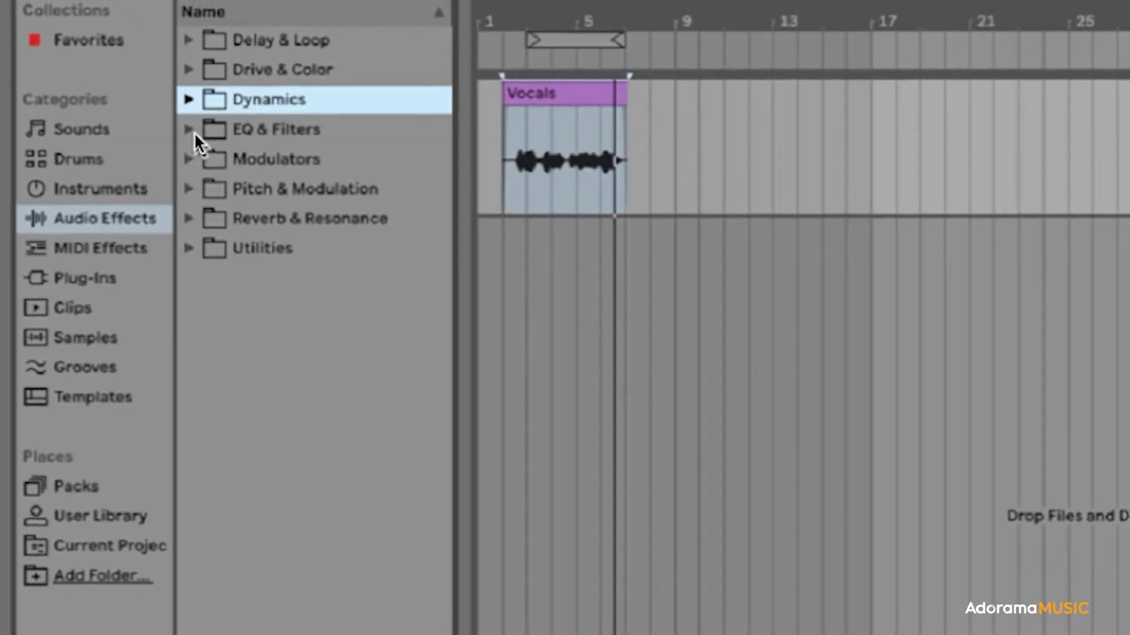
{"action": "left_click", "coordinate": [194, 137]}
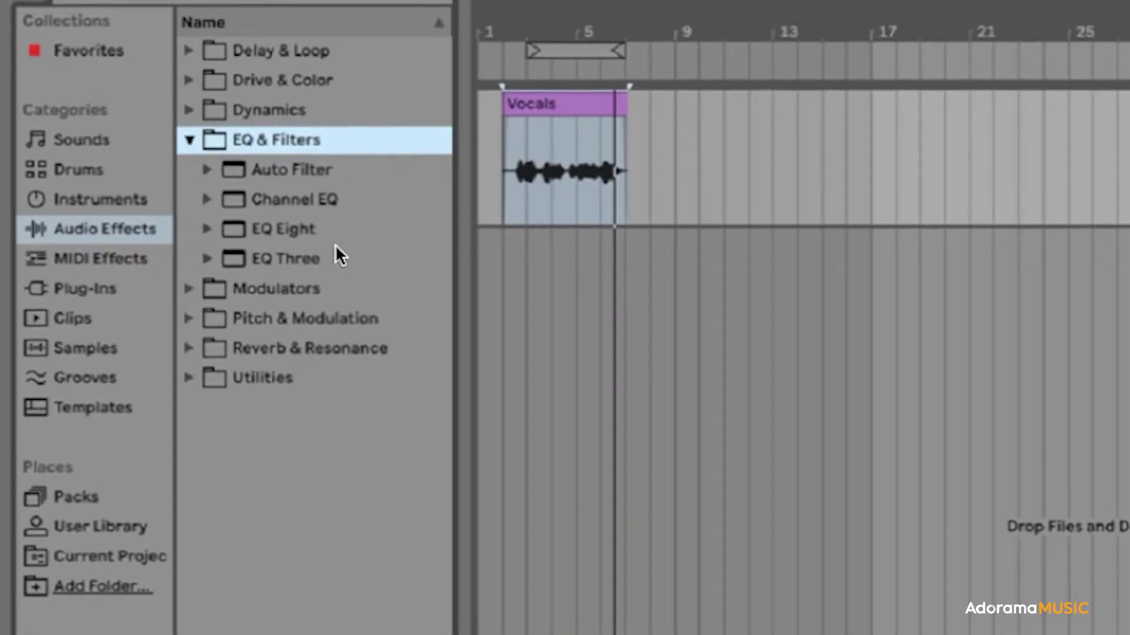
{"action": "left_click", "coordinate": [212, 235]}
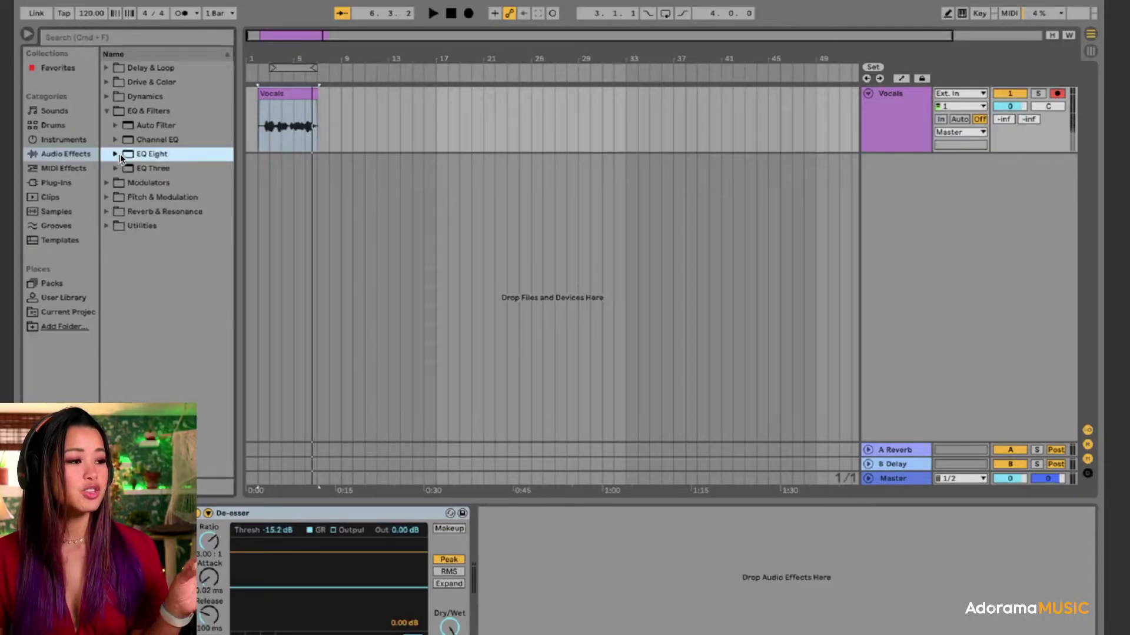
{"action": "double_click", "coordinate": [163, 153]}
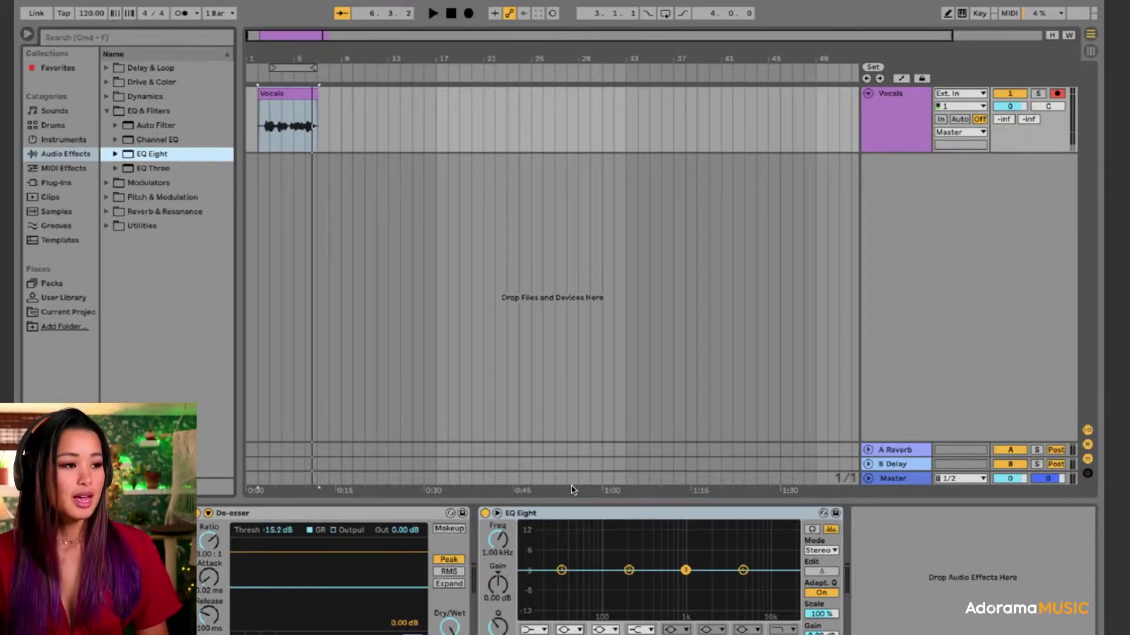
{"action": "left_click", "coordinate": [260, 70]}
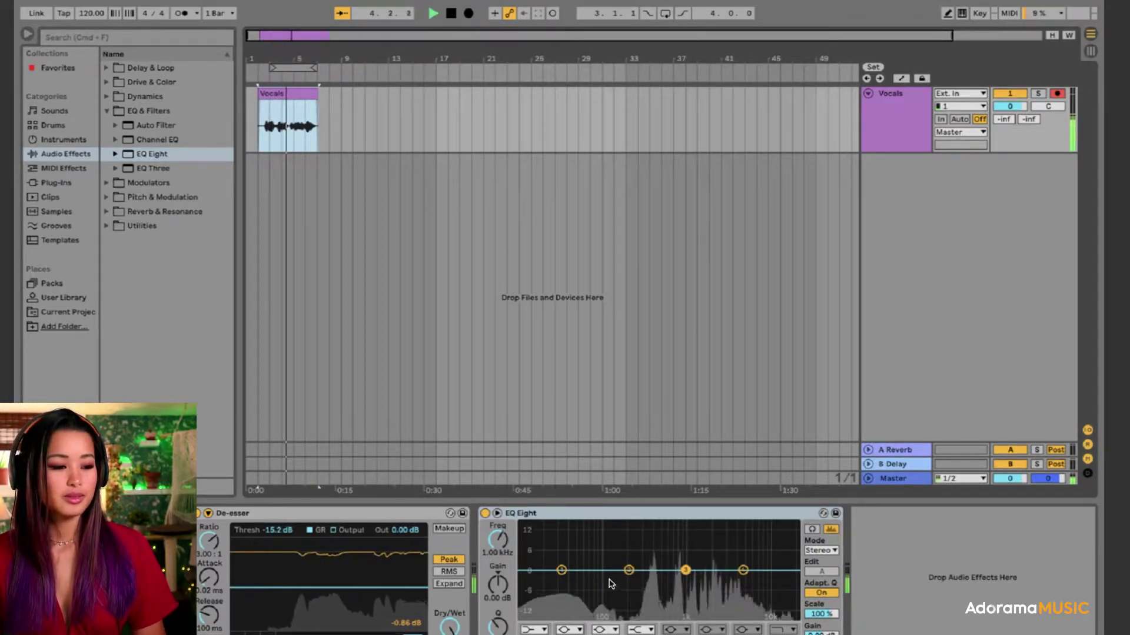
{"action": "key", "text": "space"}
- Change EQ Eight's band 1 to a low-cut filter and move its cutoff to about 54 Hz
{"action": "left_click", "coordinate": [562, 571]}
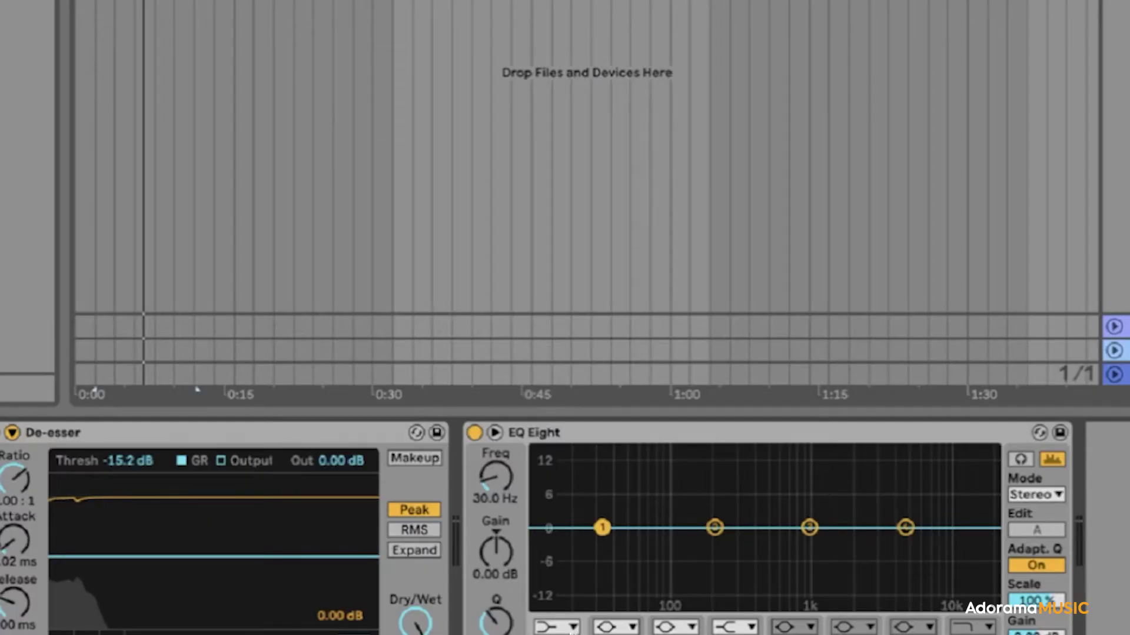
{"action": "left_click", "coordinate": [563, 629]}
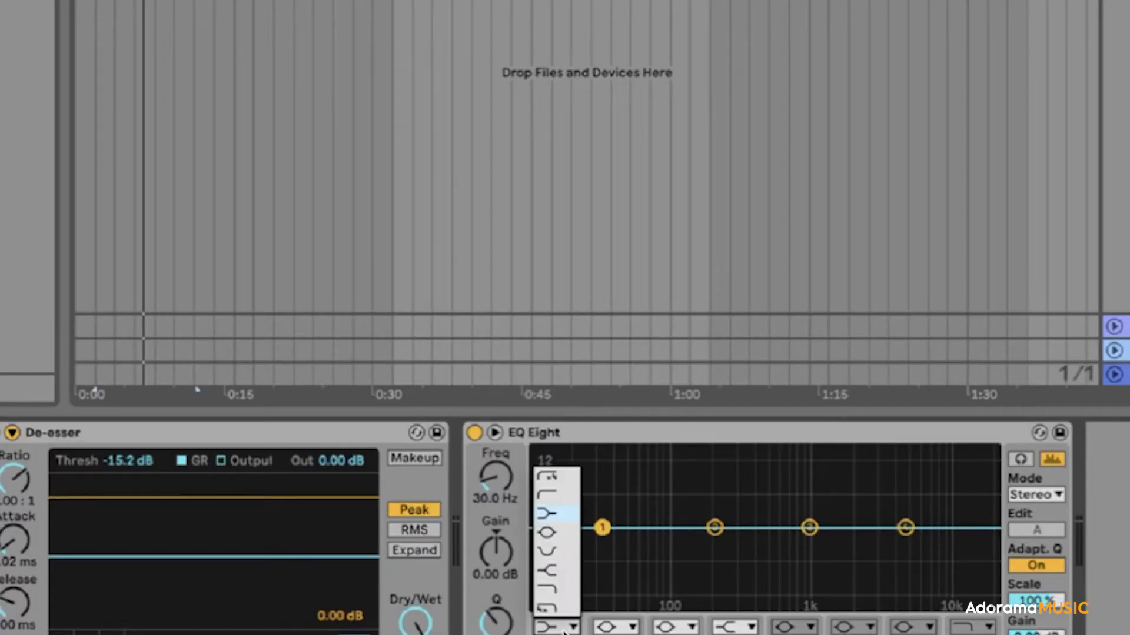
{"action": "left_click", "coordinate": [552, 497]}
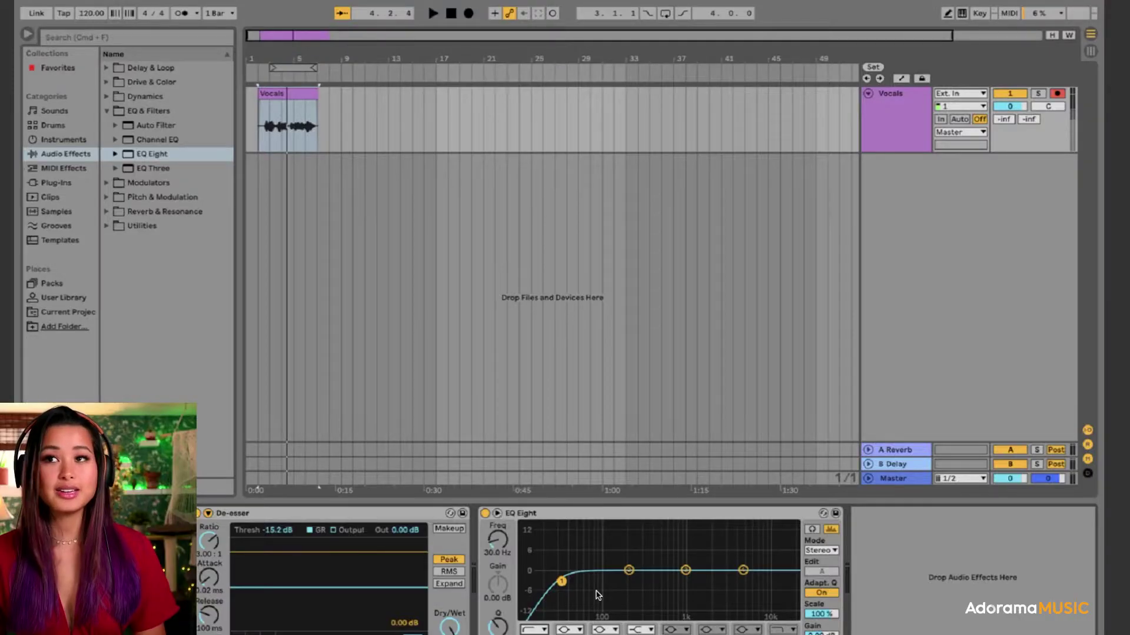
{"action": "left_click_drag", "start_coordinate": [562, 581], "coordinate": [582, 580]}
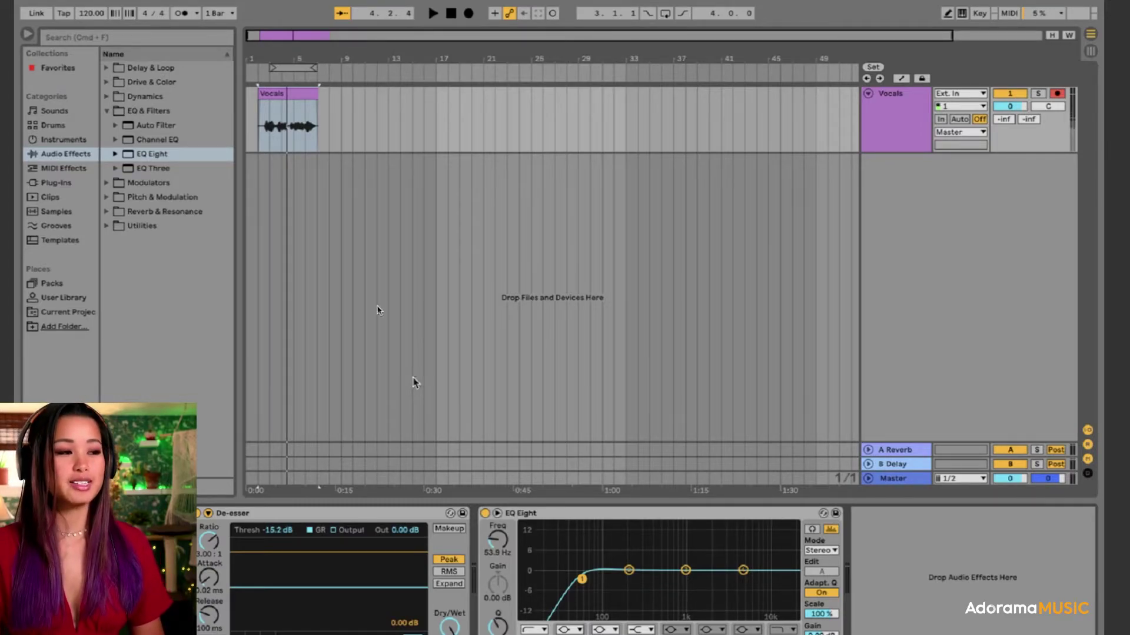
- Play the Vocals clip from its start while raising EQ Eight's band 1 low-cut frequency to about 102 Hz
{"action": "left_click", "coordinate": [269, 90]}
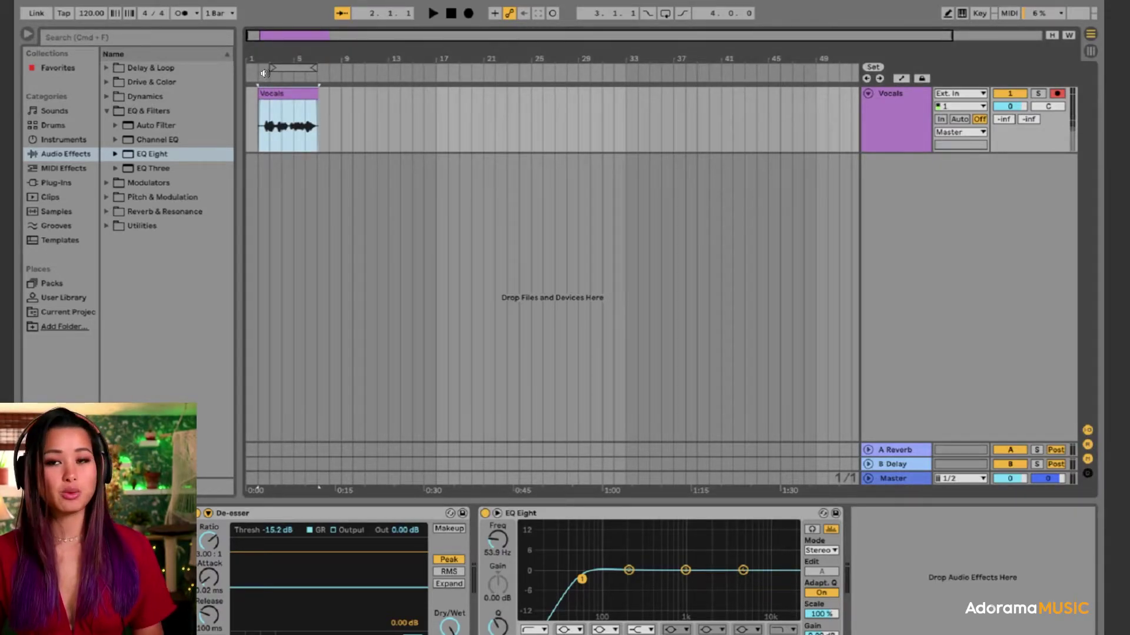
{"action": "key", "text": "space"}
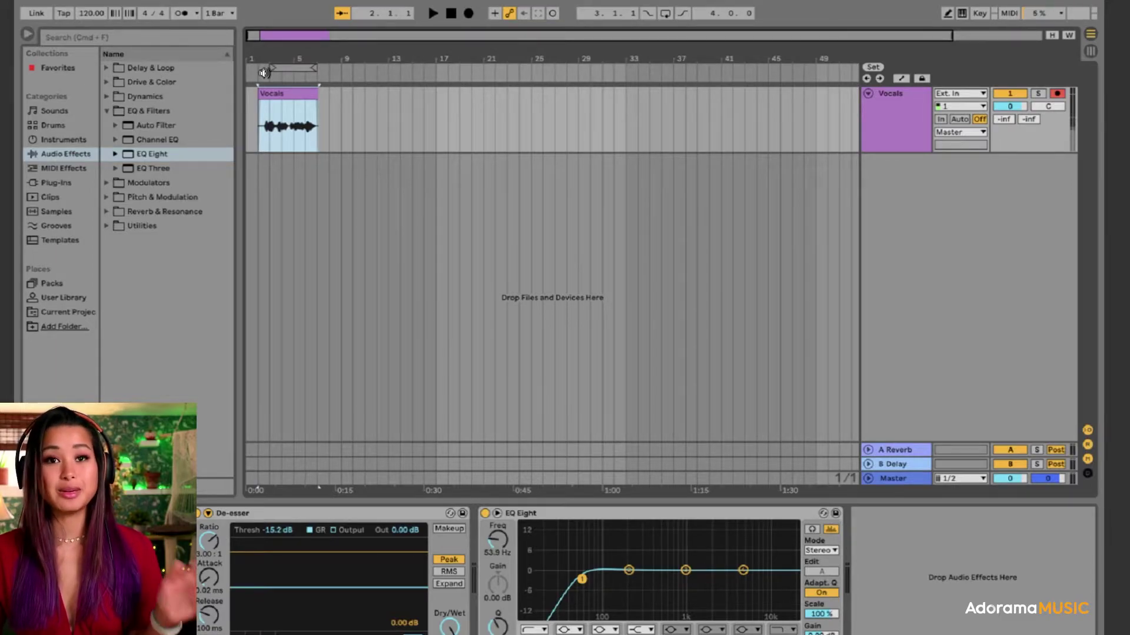
{"action": "left_click_drag", "start_coordinate": [581, 579], "coordinate": [610, 580]}
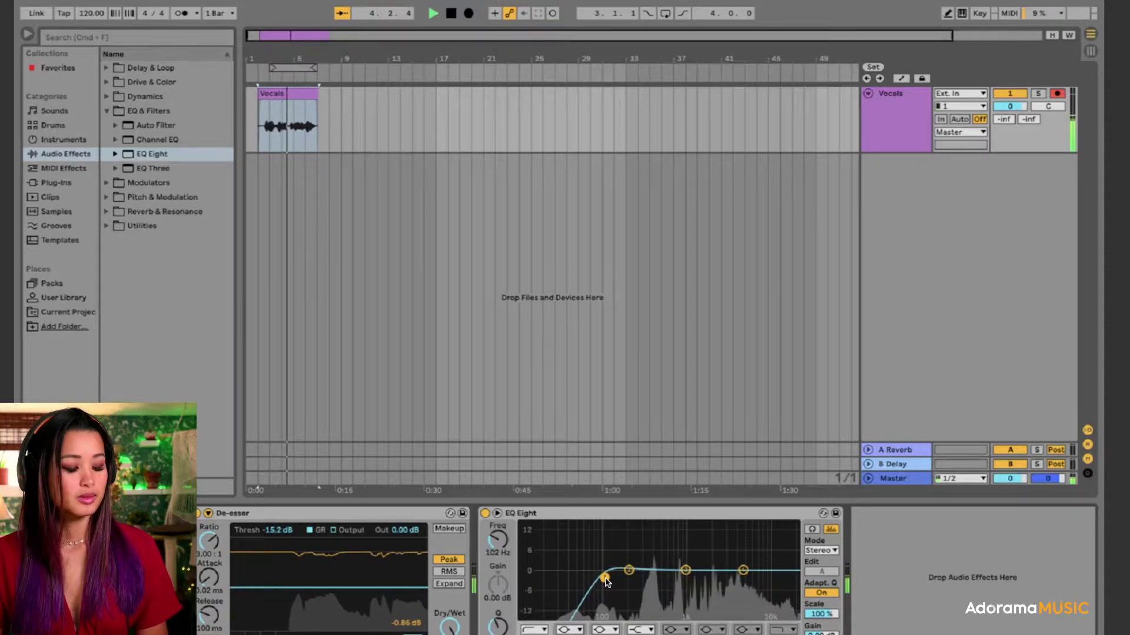
{"action": "key", "text": "space"}
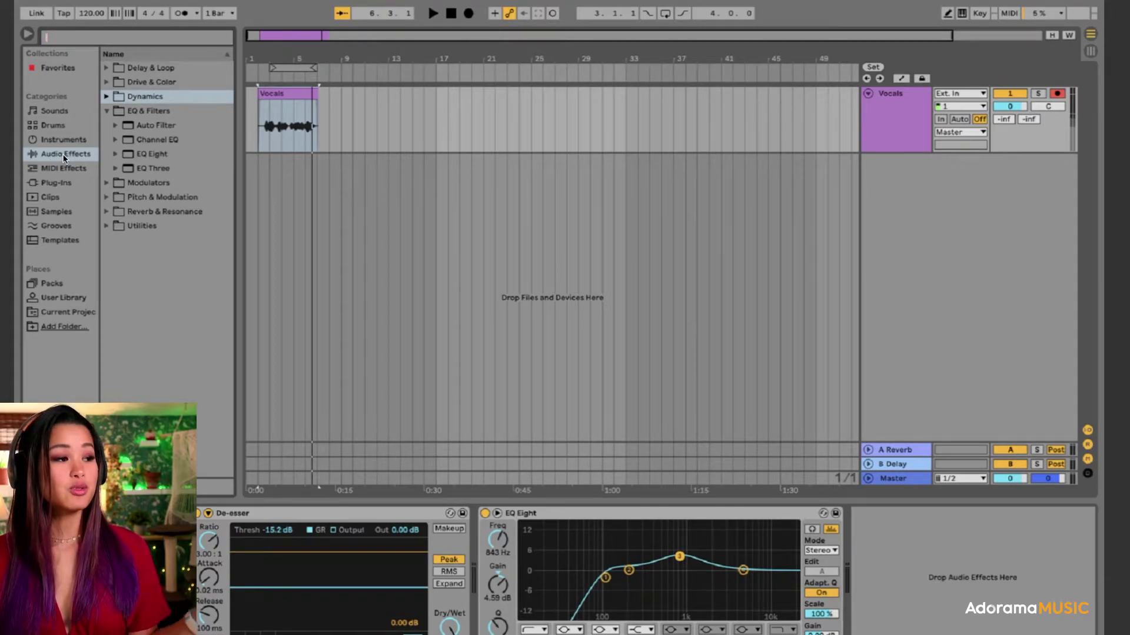
- Add the Dynamics Compressor after EQ Eight on the Vocals track and play the clip through it
{"action": "left_click", "coordinate": [64, 157]}
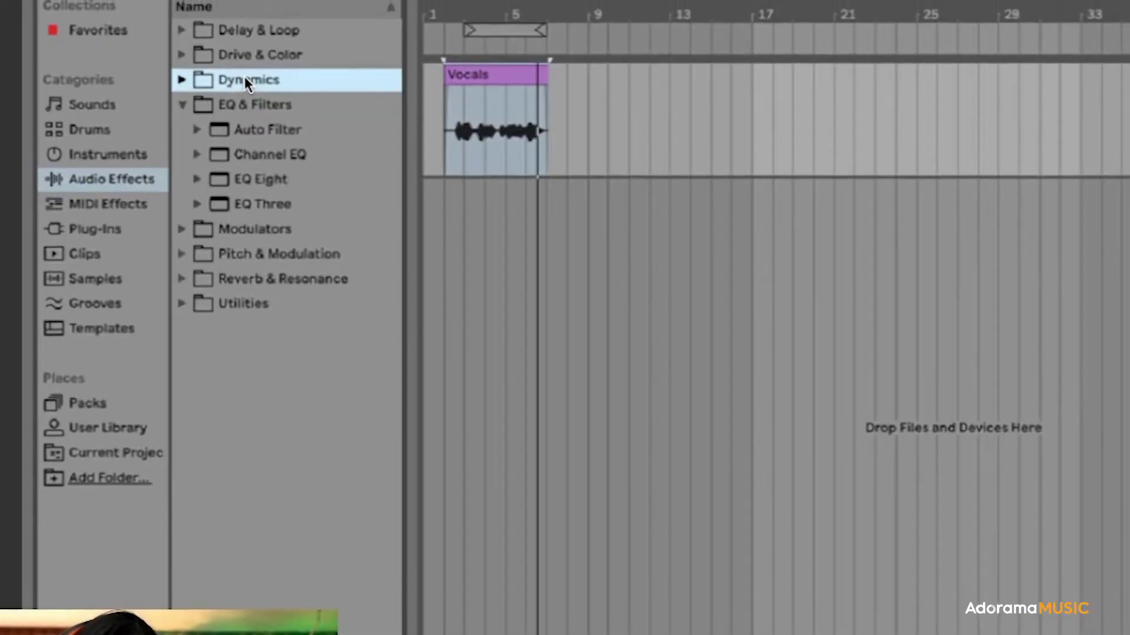
{"action": "left_click", "coordinate": [115, 97]}
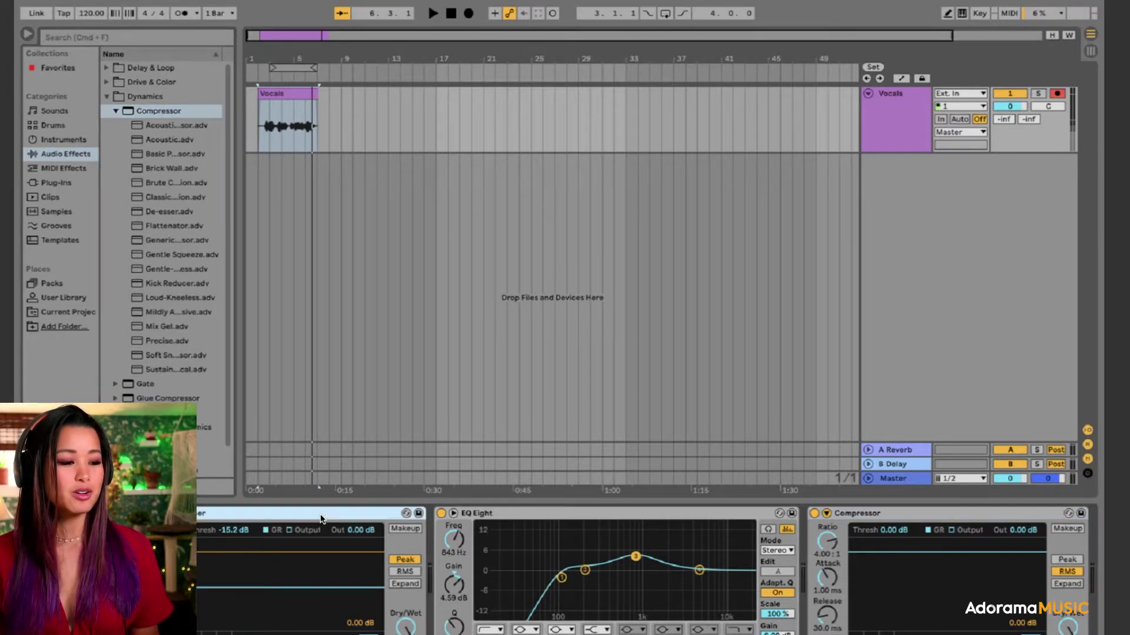
{"action": "scroll", "coordinate": [321, 518], "scroll_direction": "right", "scroll_amount": 5}
{"action": "scroll", "coordinate": [383, 520], "scroll_direction": "right", "scroll_amount": 5}
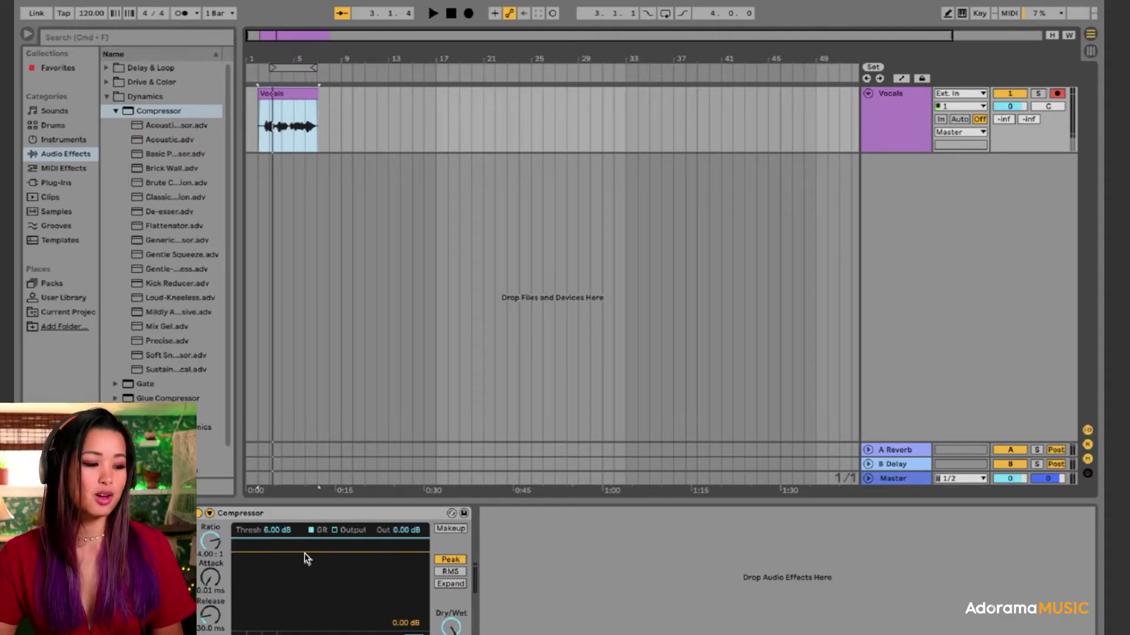
{"action": "key", "text": "space"}
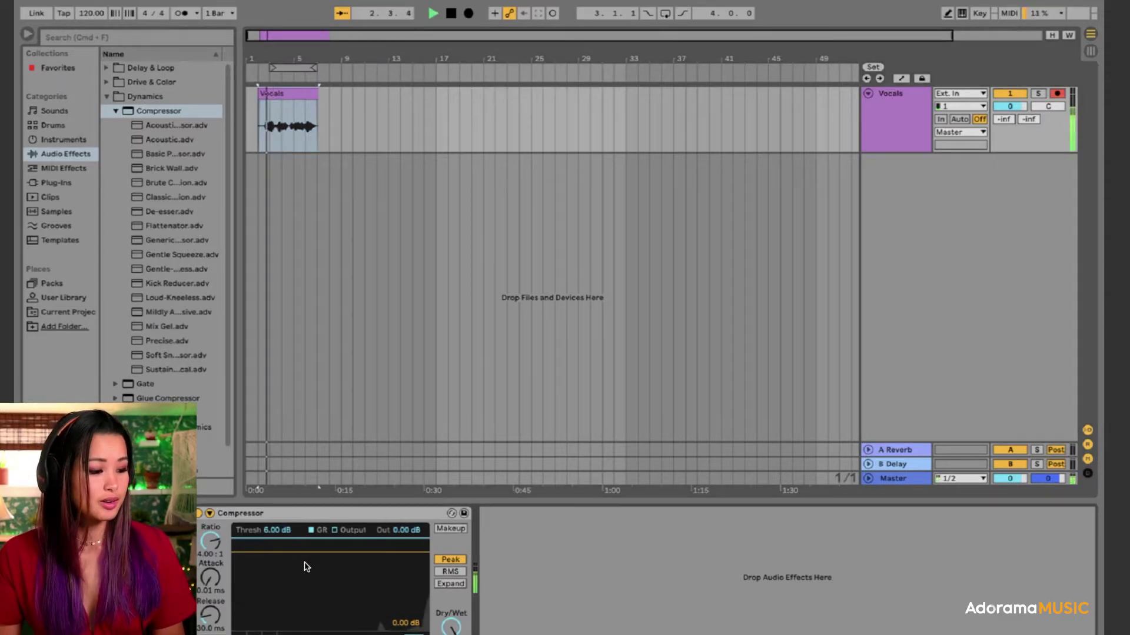
- Lower the Compressor's threshold to -13.5 dB while playing the Vocals clip through it
{"action": "mouse_move", "coordinate": [275, 533]}
{"action": "left_mouse_down"}
{"action": "mouse_move", "coordinate": [275, 544]}
{"action": "mouse_move", "coordinate": [290, 532]}
{"action": "left_mouse_up"}
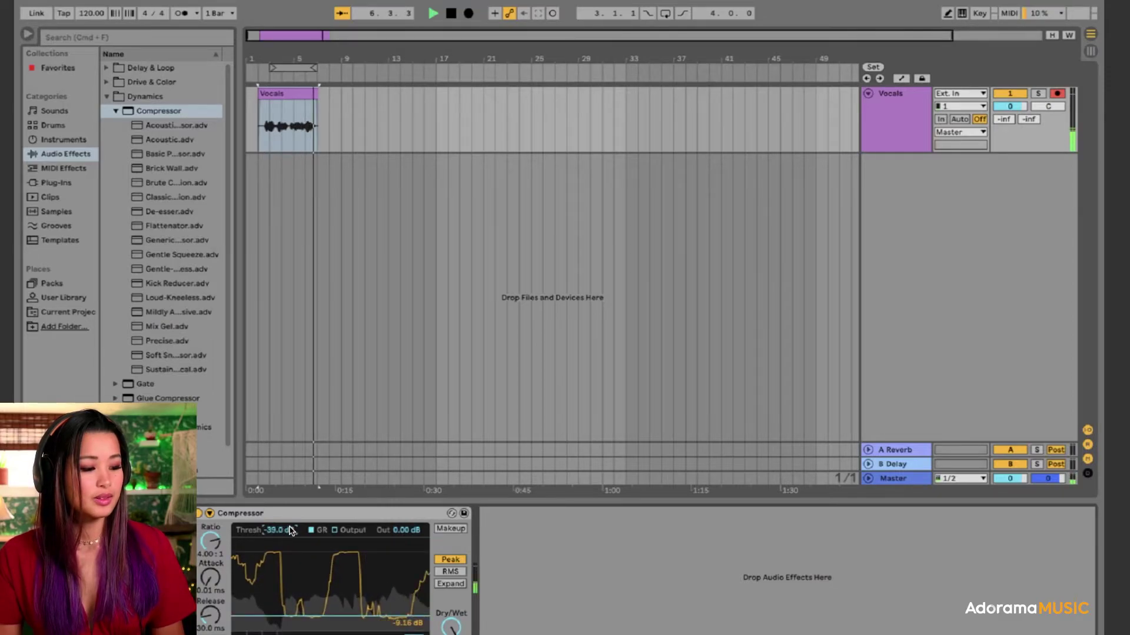
{"action": "key", "text": "space"}
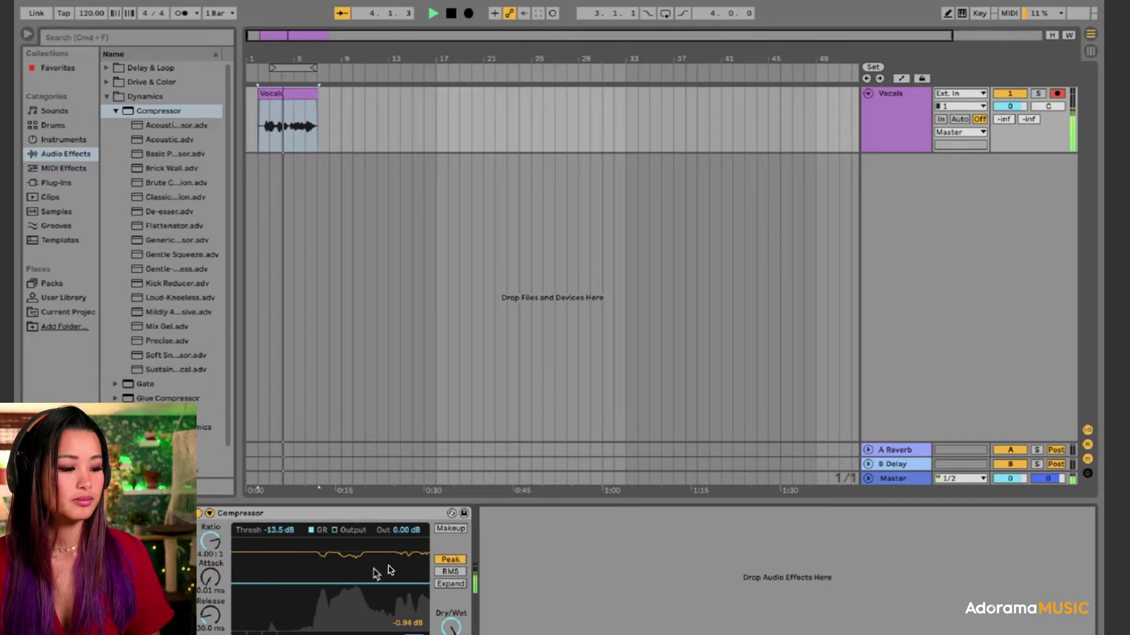
{"action": "key", "text": "space"}
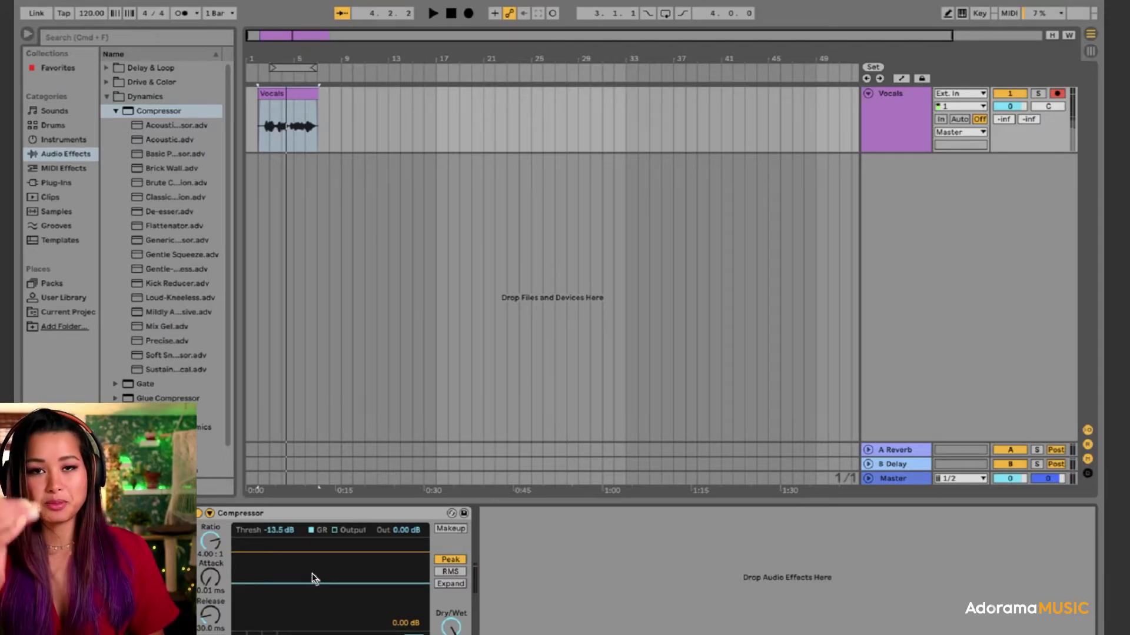
{"action": "left_click", "coordinate": [265, 92]}
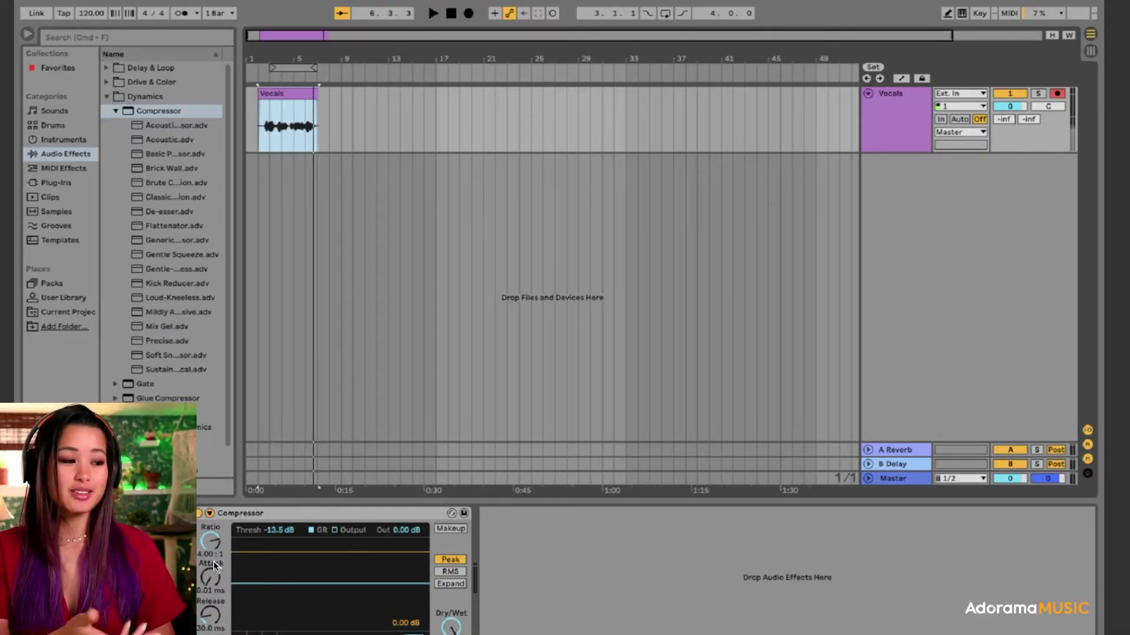
- Try lower and higher Compressor ratios, including 7.88:1, and reset the ratio to 4.00:1
{"action": "left_click", "coordinate": [218, 555]}
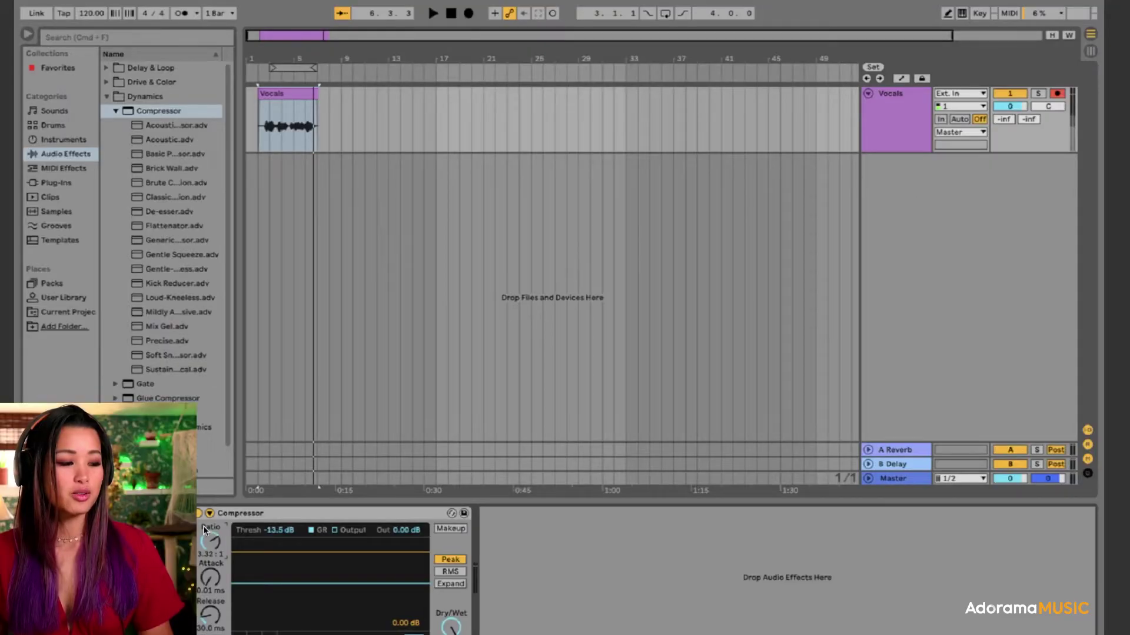
{"action": "left_click_drag", "start_coordinate": [11, 369], "coordinate": [10, 336]}
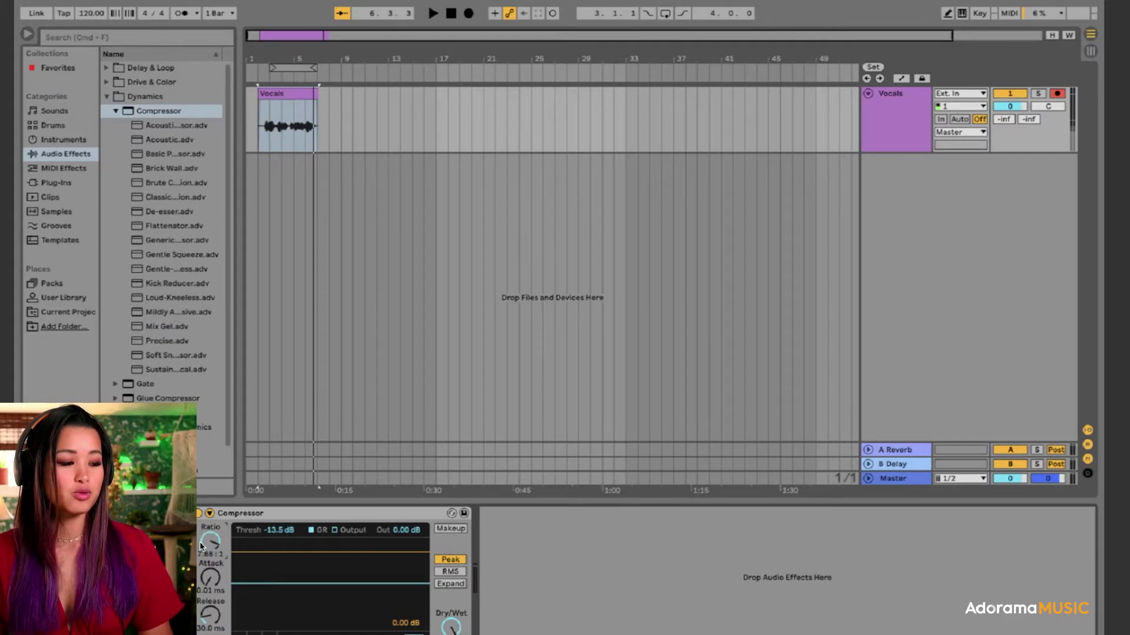
{"action": "double_click", "coordinate": [207, 556]}
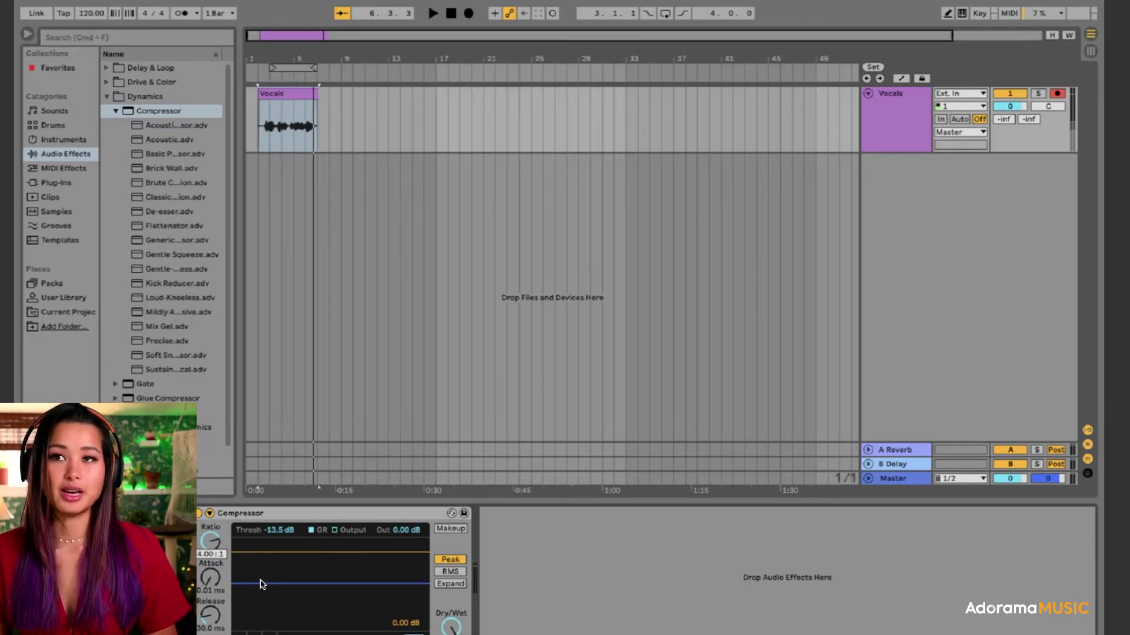
- Set the Compressor's attack to 1.00 s and adjust its release time
{"action": "left_click_drag", "start_coordinate": [203, 551], "coordinate": [262, 510]}
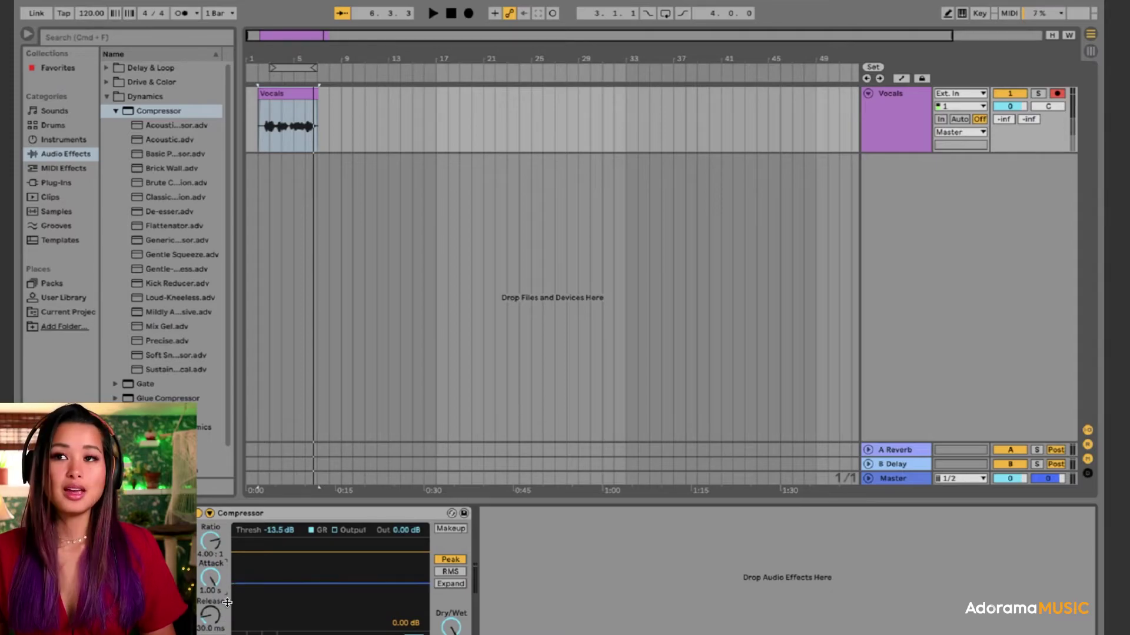
{"action": "left_click", "coordinate": [207, 630]}
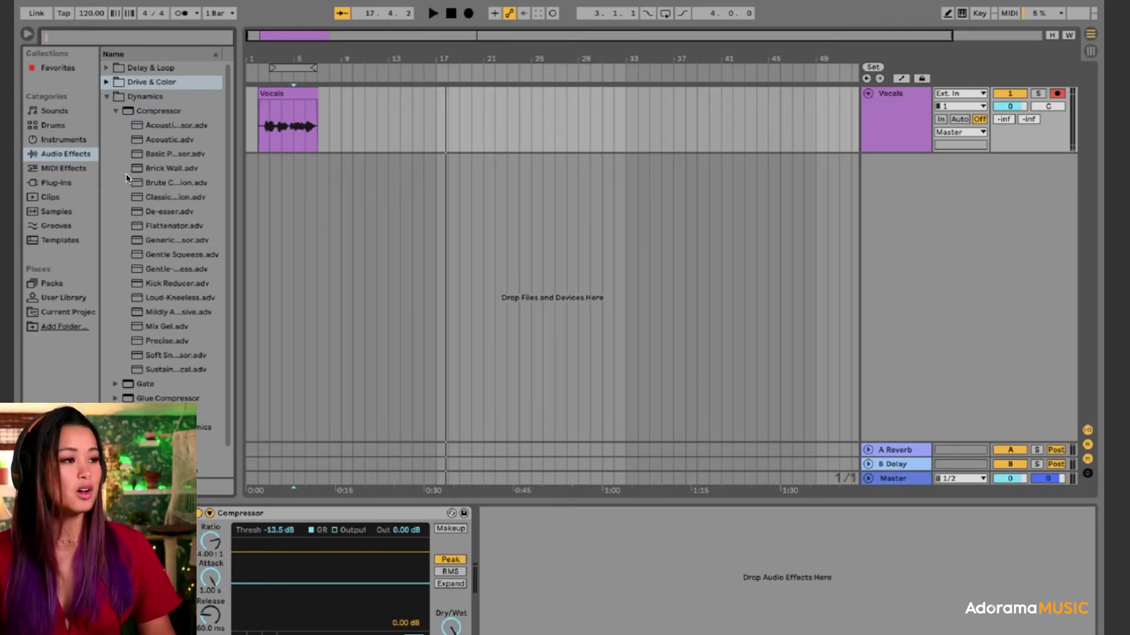
- Add the Saturator from the Drive & Color effects after the Compressor on the Vocals track
{"action": "left_click", "coordinate": [67, 158]}
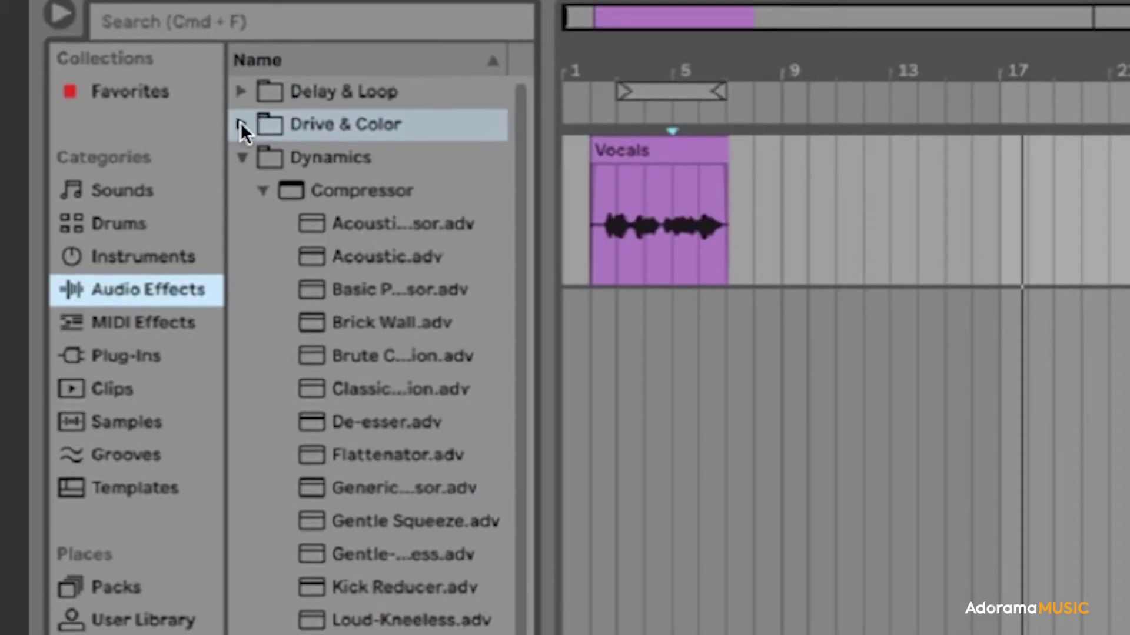
{"action": "left_click", "coordinate": [107, 83]}
{"action": "left_click", "coordinate": [240, 119]}
{"action": "left_click", "coordinate": [241, 119]}
{"action": "double_click", "coordinate": [161, 168]}
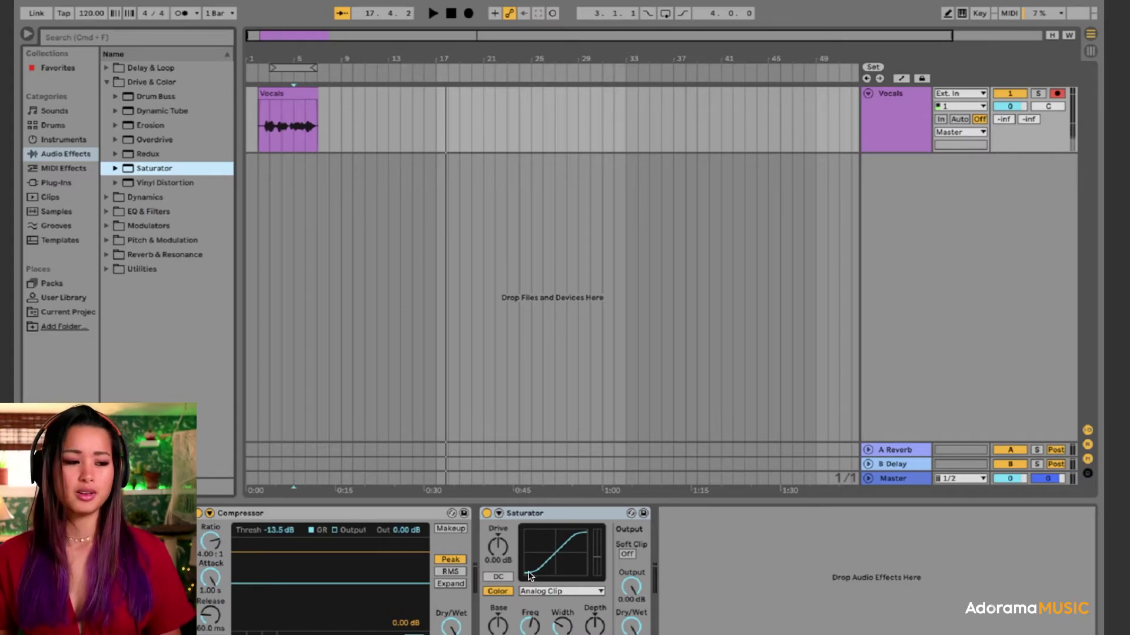
- Play the vocals while sweeping the Saturator's drive up and then down to -36.0 dB
{"action": "key", "text": "space"}
{"action": "left_click_drag", "start_coordinate": [498, 548], "coordinate": [497, 489]}
{"action": "left_click_drag", "start_coordinate": [496, 556], "coordinate": [495, 633]}
{"action": "key", "text": "space"}
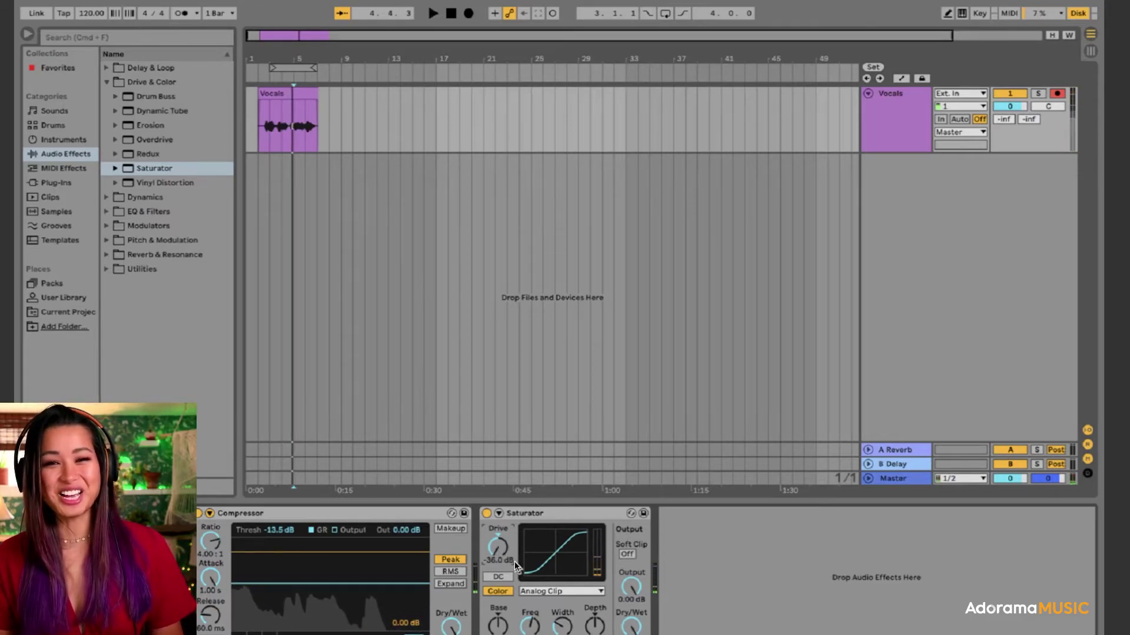
- Enable DC on the Saturator, set its drive to 5.00 dB and play the Vocals clip from its start
{"action": "left_click", "coordinate": [499, 574]}
{"action": "double_click", "coordinate": [500, 560]}
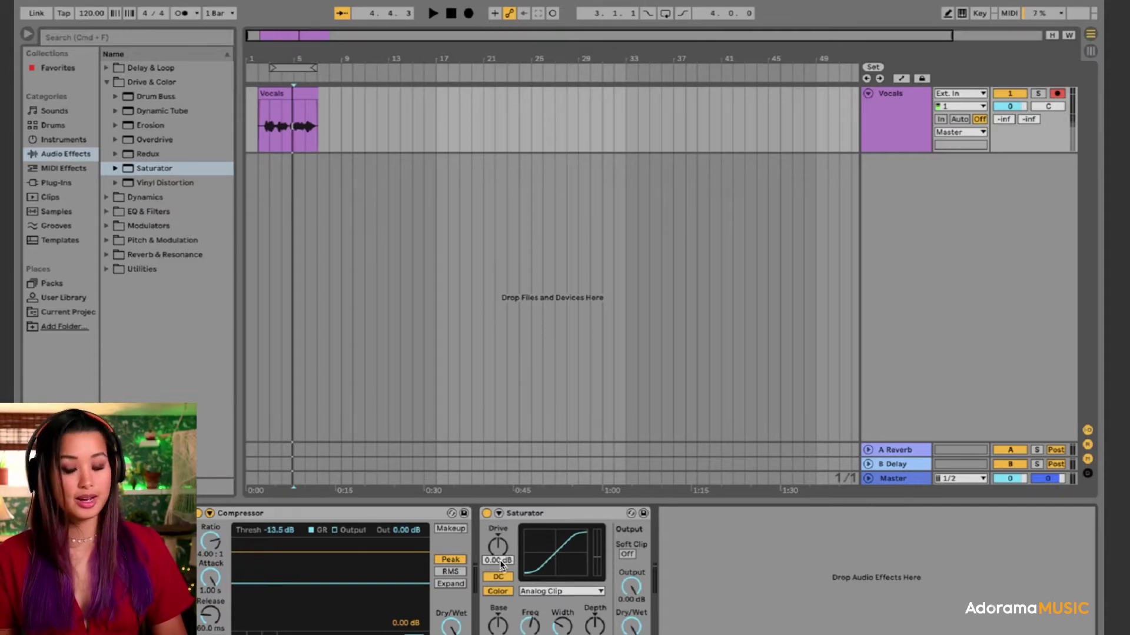
{"action": "left_click_drag", "start_coordinate": [499, 561], "coordinate": [502, 488]}
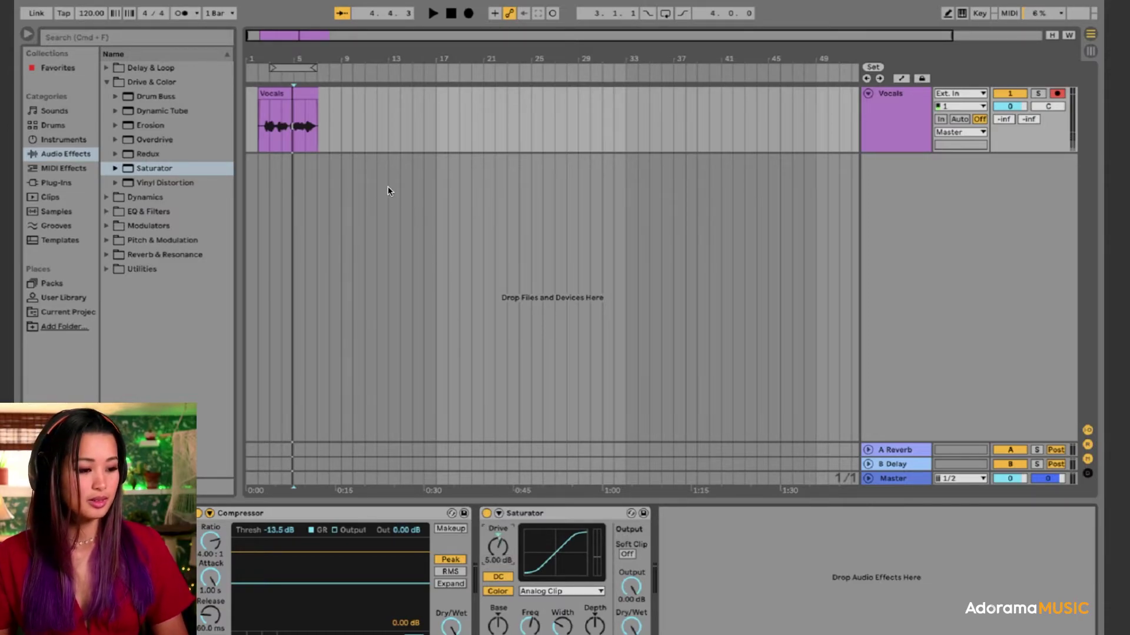
{"action": "left_click", "coordinate": [265, 93]}
{"action": "key", "text": "space"}
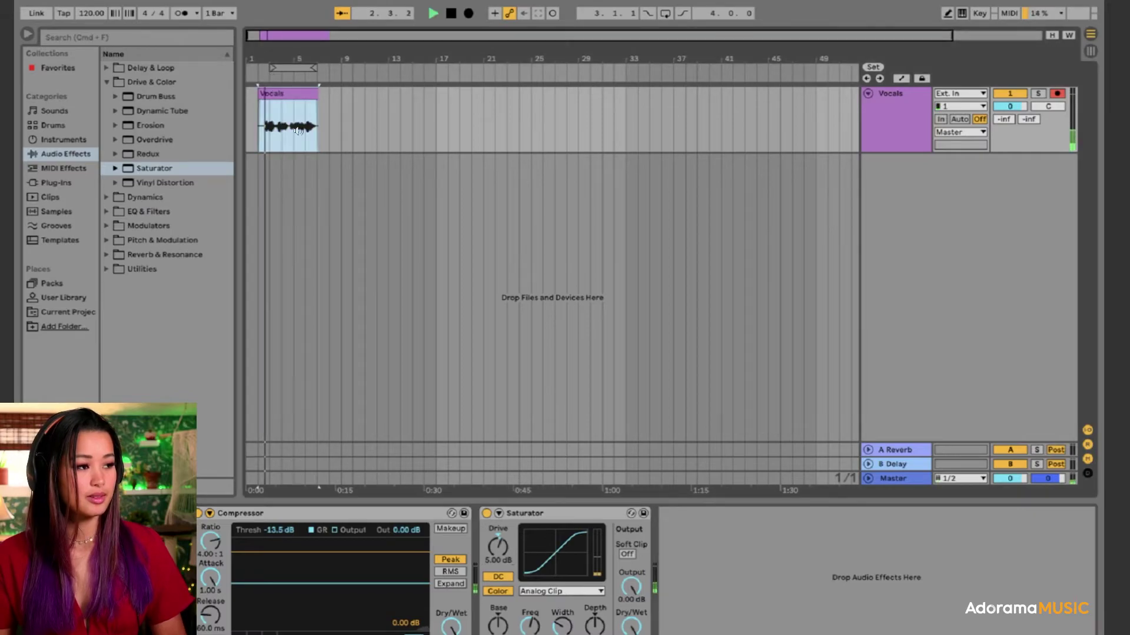
- Set the Saturator's drive to 10 dB
{"action": "left_click", "coordinate": [500, 561]}
{"action": "type", "text": "10"}
{"action": "key", "text": "Return"}
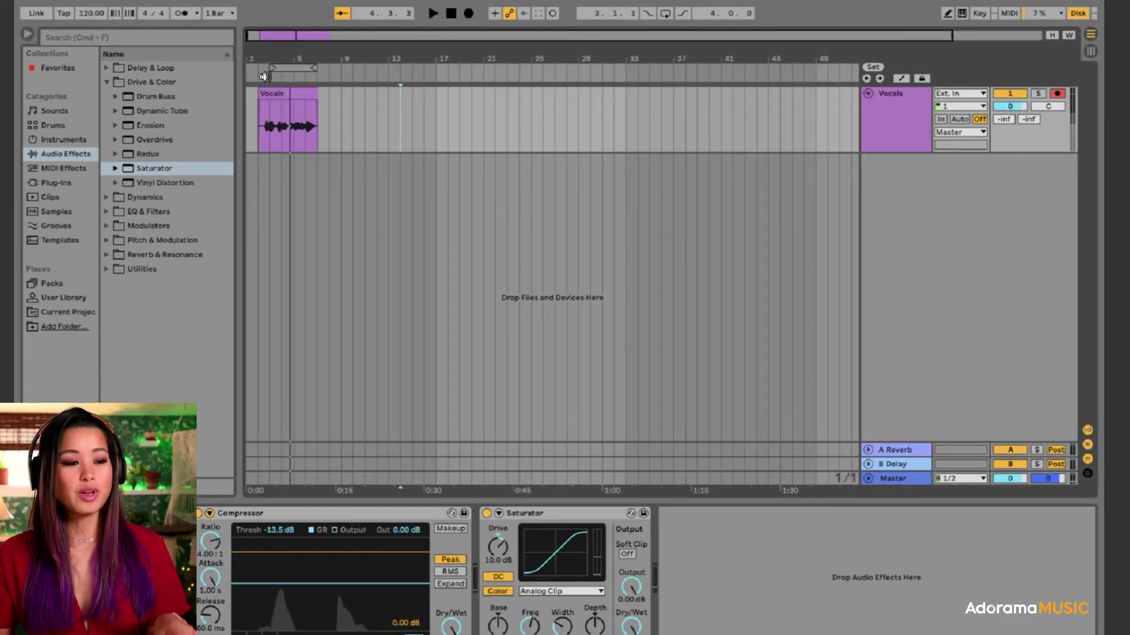
- Play the vocals from near the clip's start while bypassing and re-enabling the Saturator to compare the sound
{"action": "left_click", "coordinate": [265, 77]}
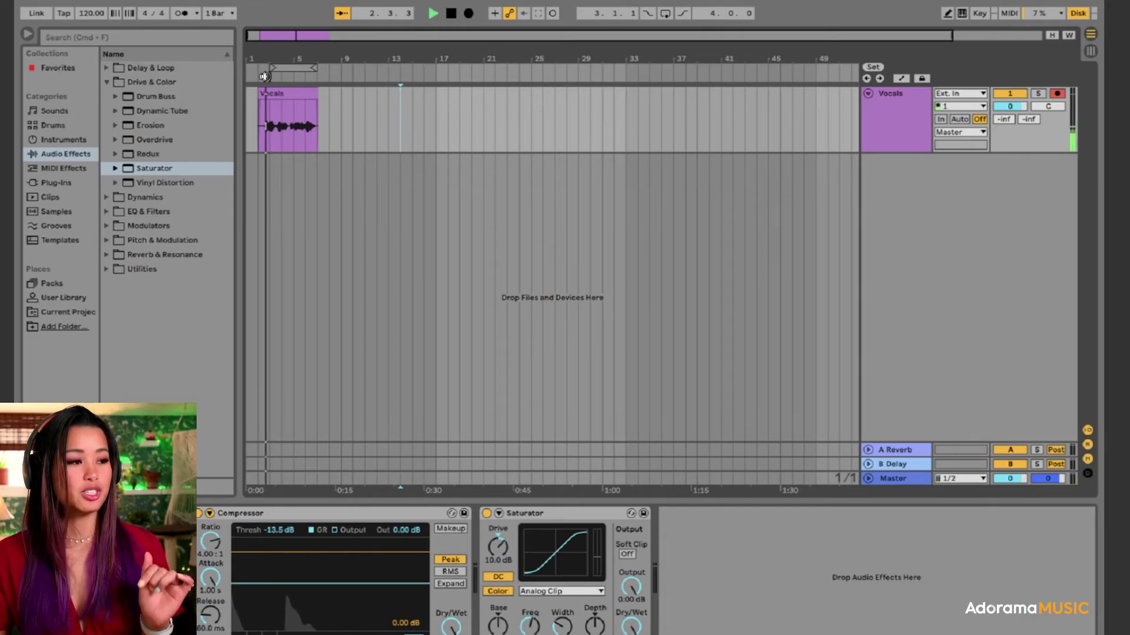
{"action": "left_click", "coordinate": [486, 513]}
{"action": "left_click", "coordinate": [486, 514]}
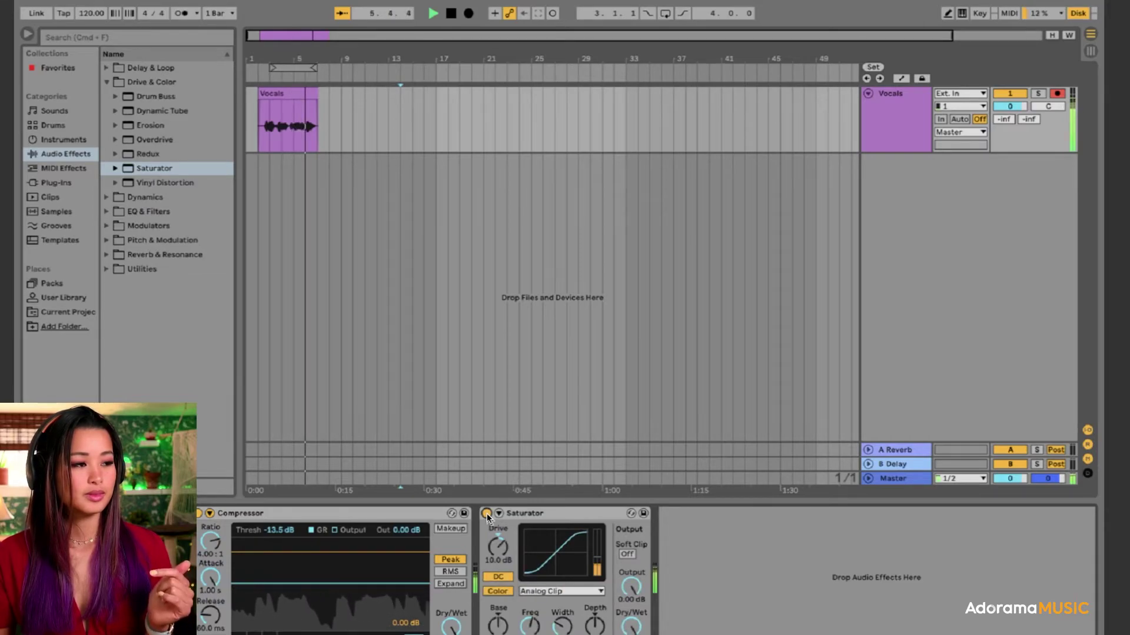
{"action": "key", "text": "space"}
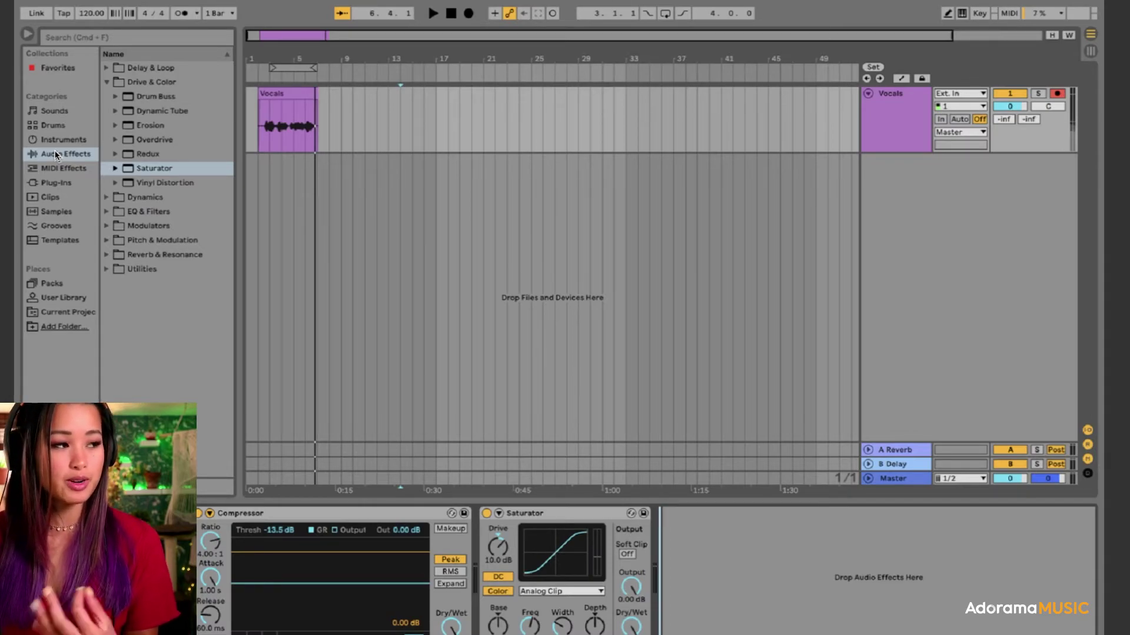
- Add the Reverb from the Reverb & Resonance effects after the Saturator
{"action": "left_click", "coordinate": [65, 154]}
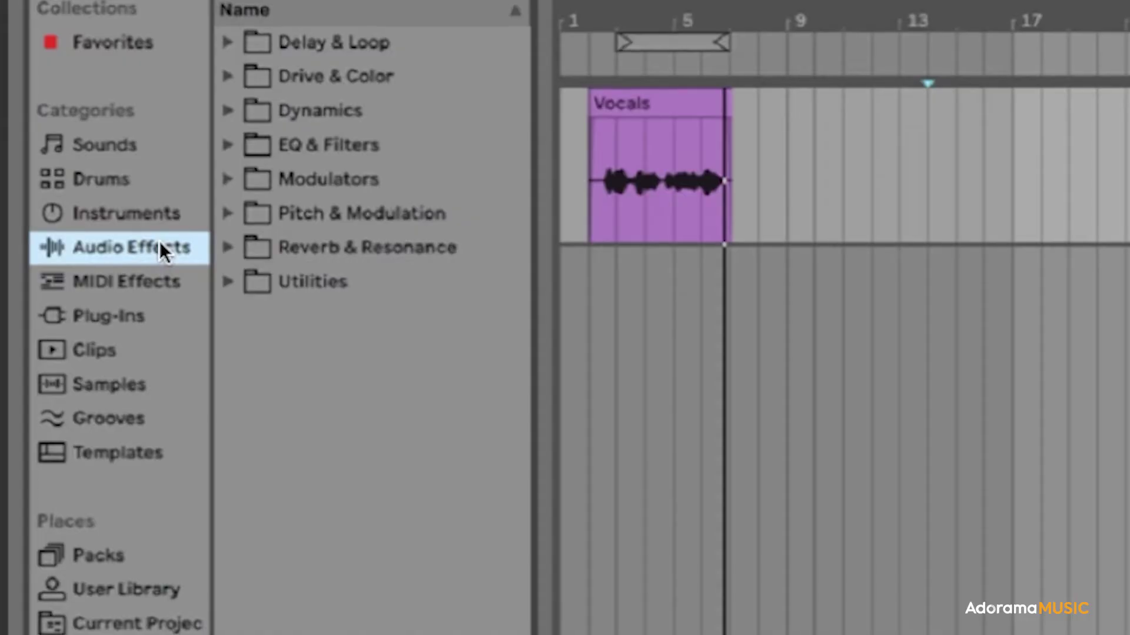
{"action": "left_click", "coordinate": [314, 246]}
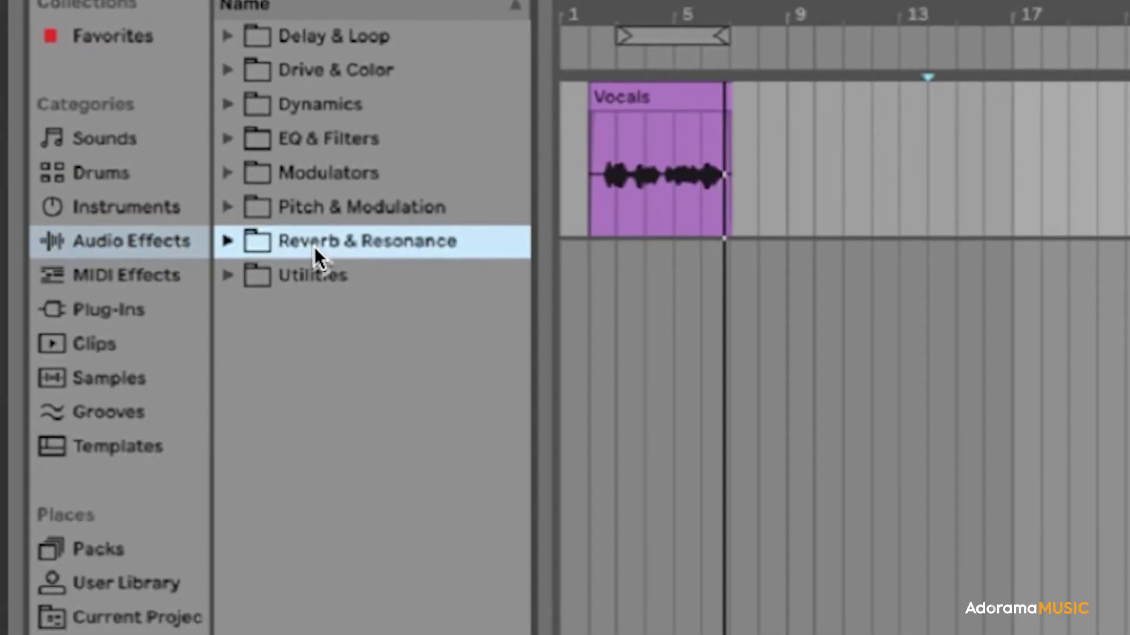
{"action": "left_click", "coordinate": [228, 238]}
{"action": "left_click", "coordinate": [348, 306]}
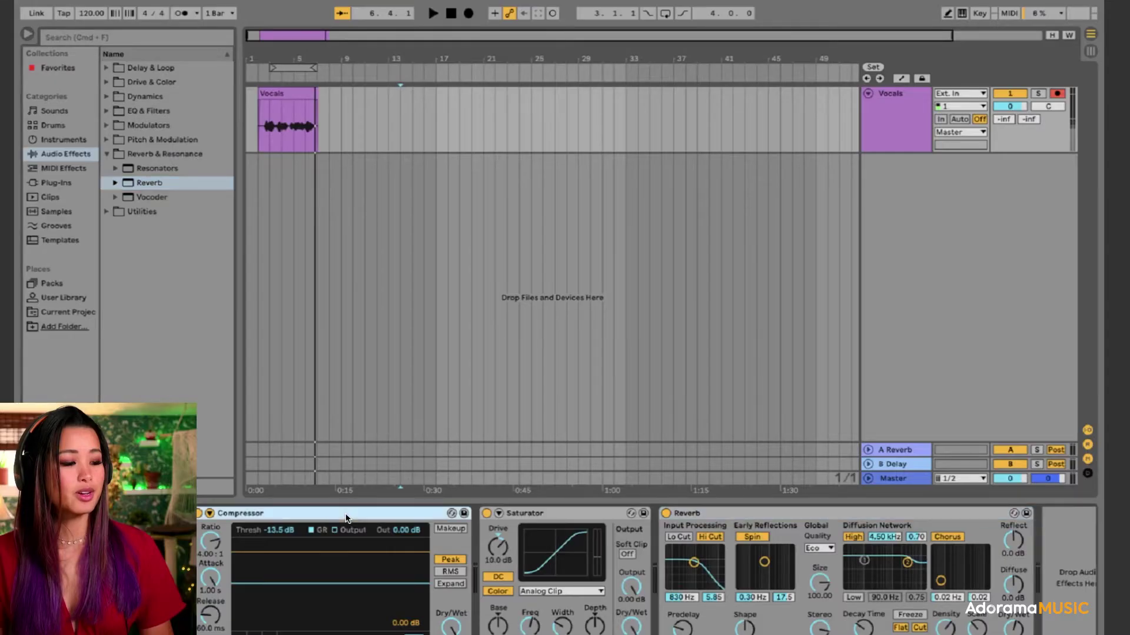
- Collapse the Compressor and Saturator devices in the Vocals track's effect chain
{"action": "double_click", "coordinate": [348, 517]}
{"action": "left_click", "coordinate": [298, 514]}
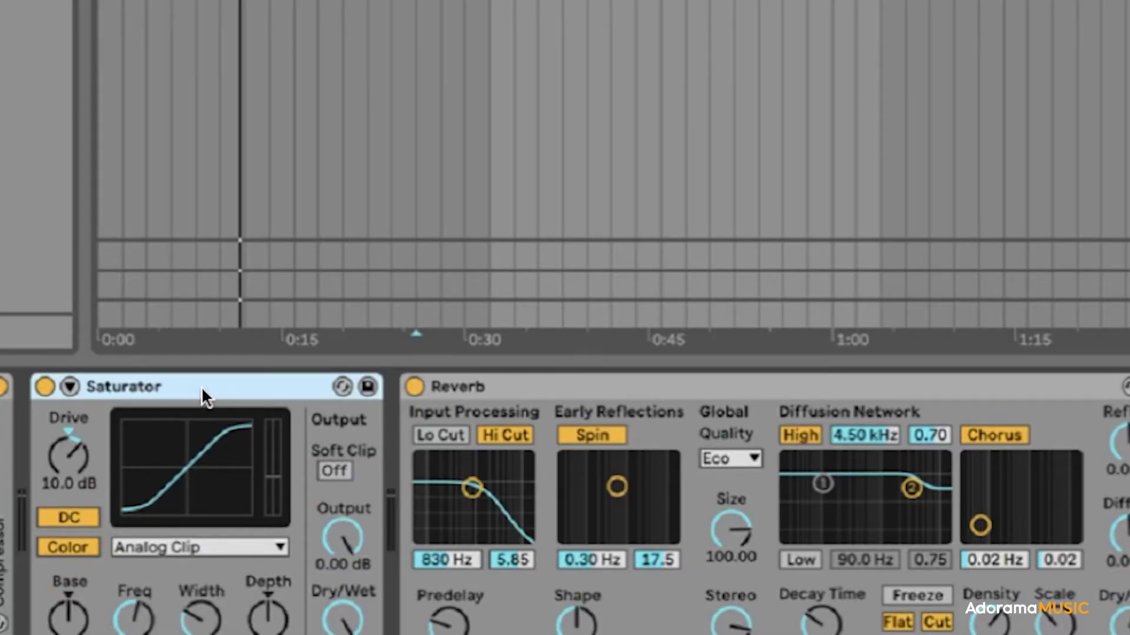
{"action": "double_click", "coordinate": [200, 388]}
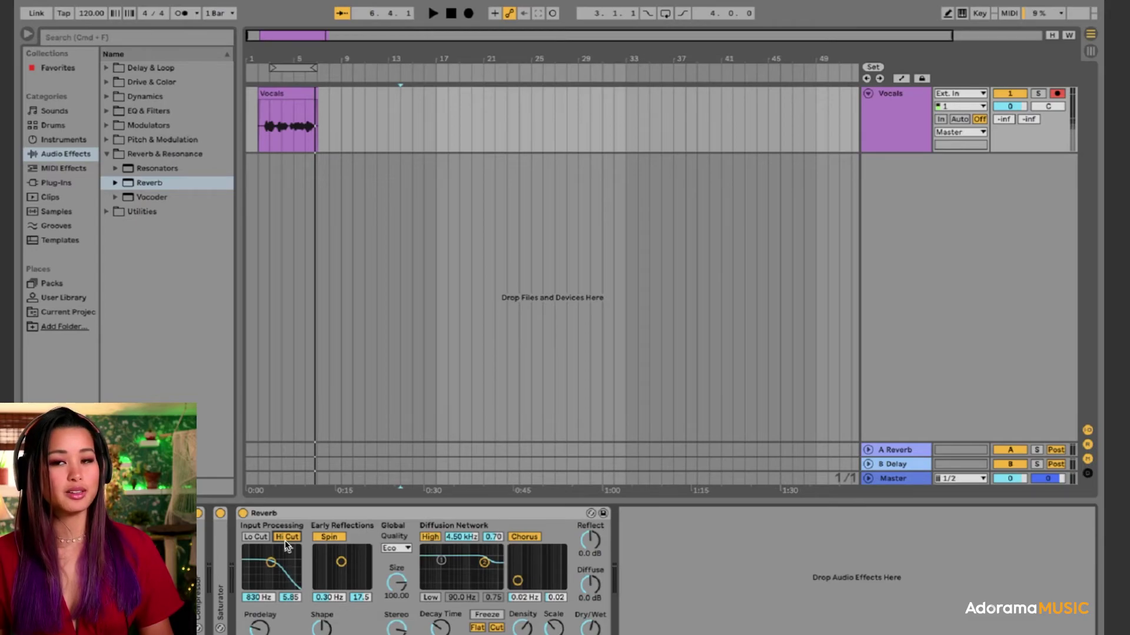
- Turn off the Reverb's Hi Cut input filter, turn on Lo Cut and play the vocals through it
{"action": "left_click", "coordinate": [286, 537]}
{"action": "left_click", "coordinate": [257, 537]}
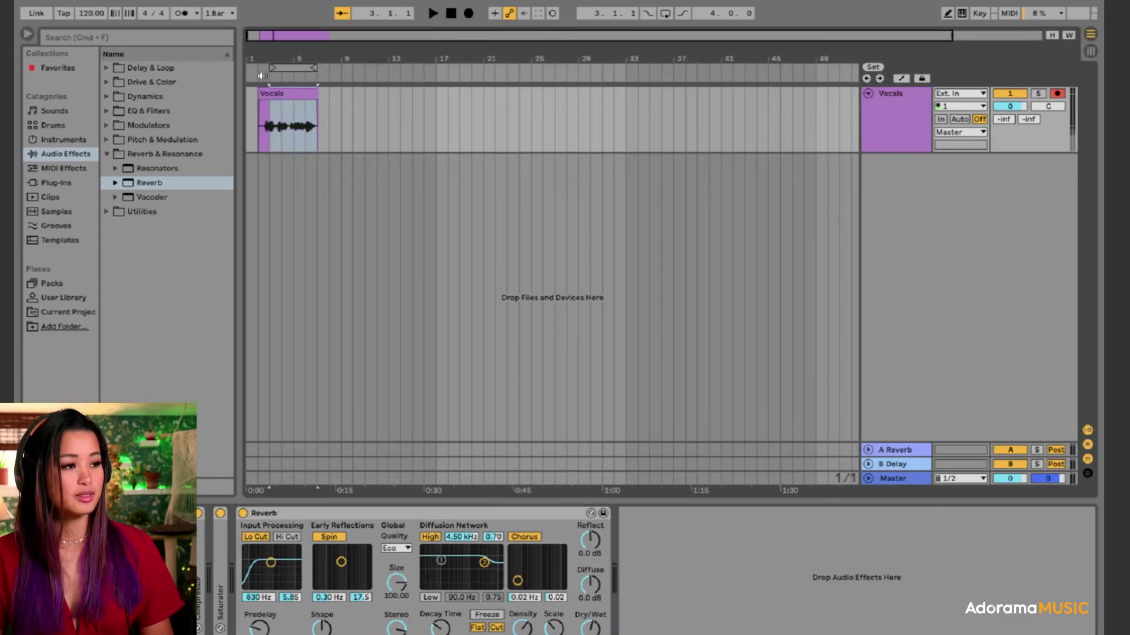
{"action": "left_click", "coordinate": [261, 74]}
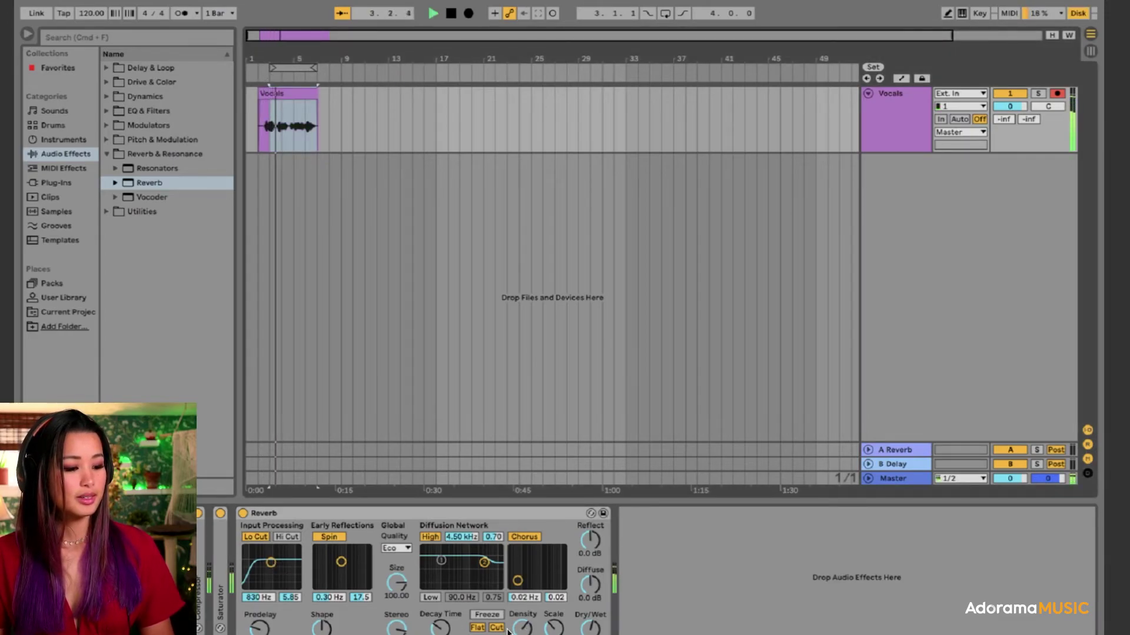
{"action": "key", "text": "space"}
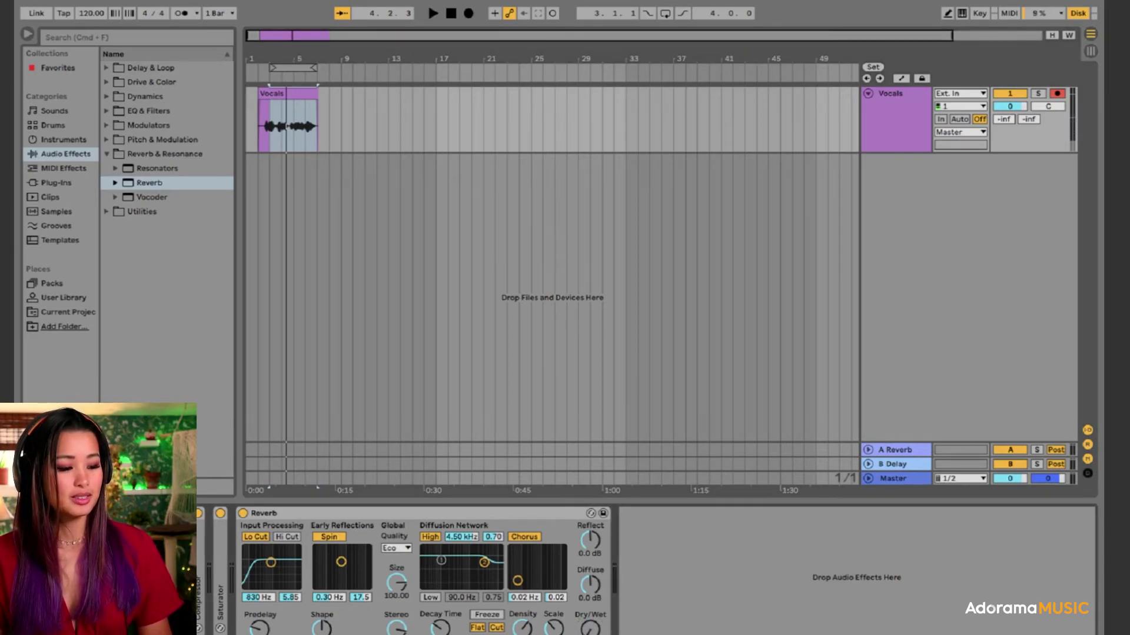
- Replay the selected part of the Vocals clip twice to audition the Reverb
{"action": "key", "text": "space"}
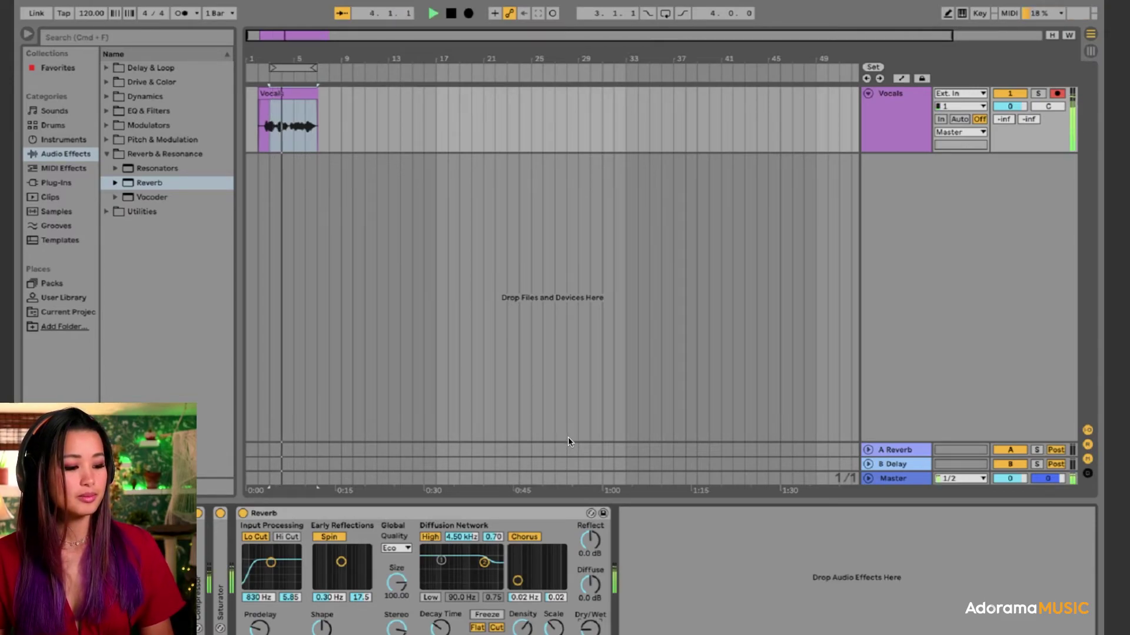
{"action": "key", "text": "space"}
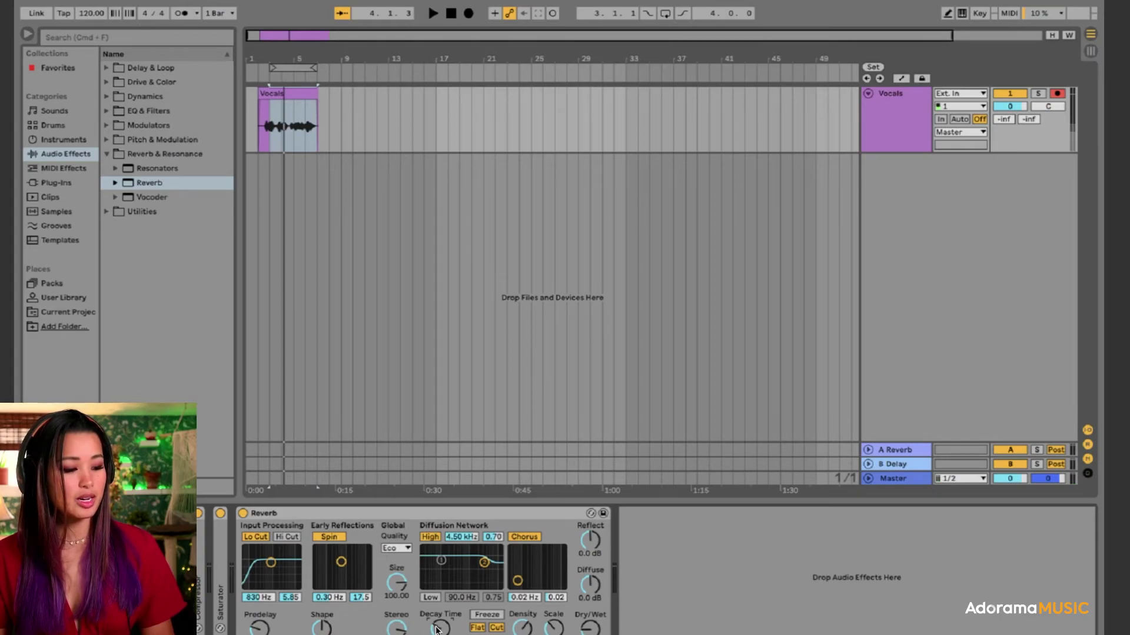
{"action": "key", "text": "space"}
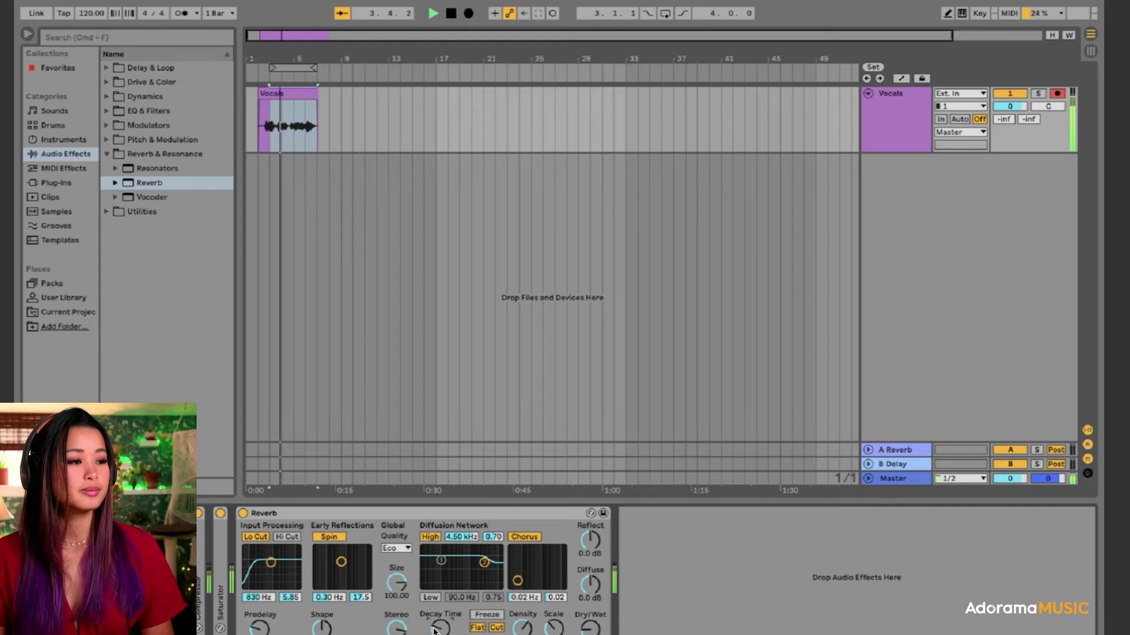
{"action": "key", "text": "space"}
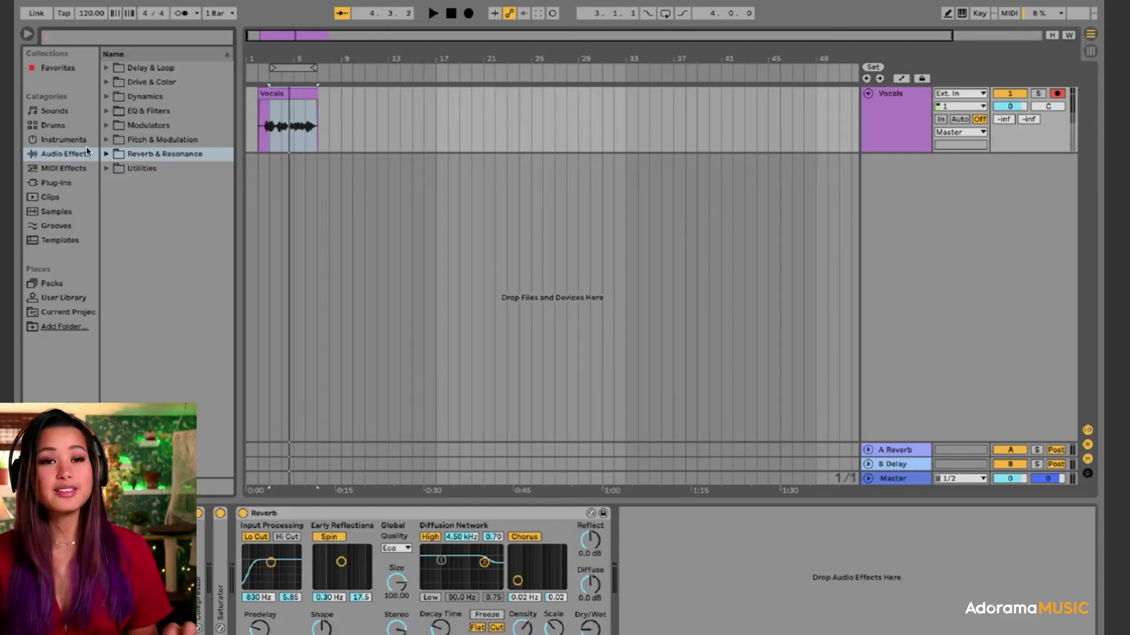
- Add the Delay from the Delay & Loop effects after the Reverb
{"action": "left_click", "coordinate": [106, 67]}
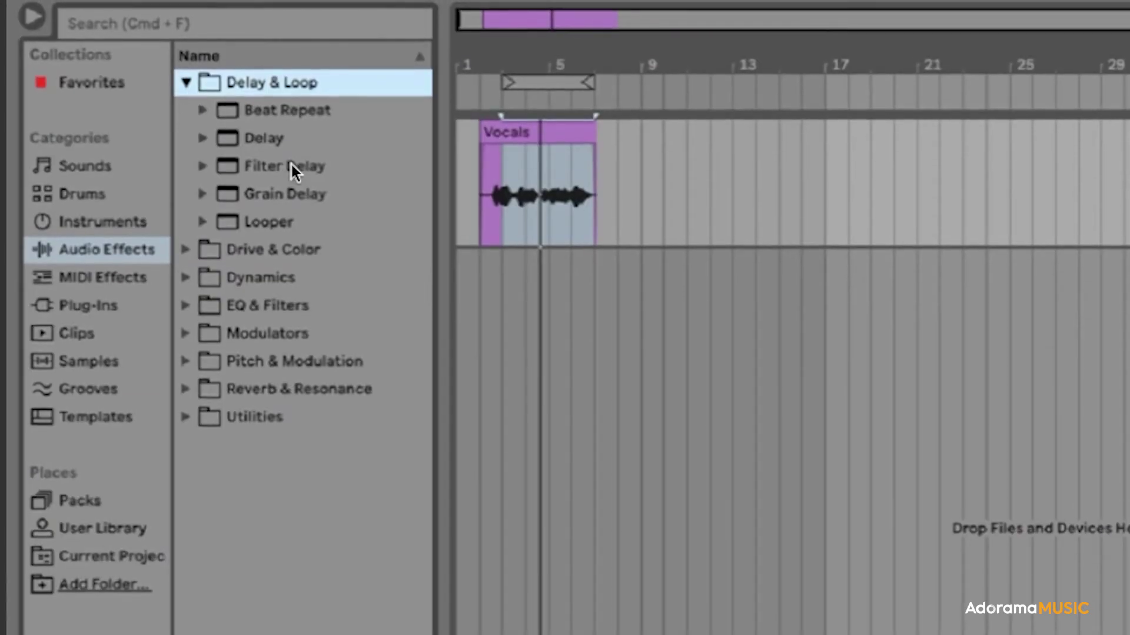
{"action": "left_click", "coordinate": [270, 139]}
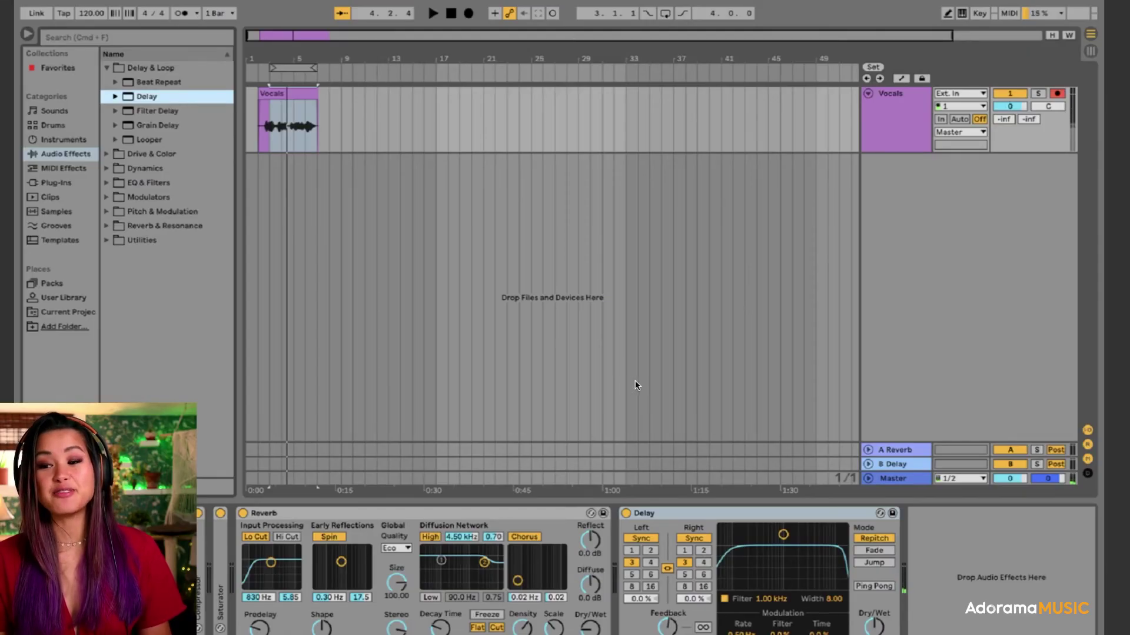
- Enable Ping Pong on the Delay and play the vocals through it
{"action": "left_click", "coordinate": [874, 629]}
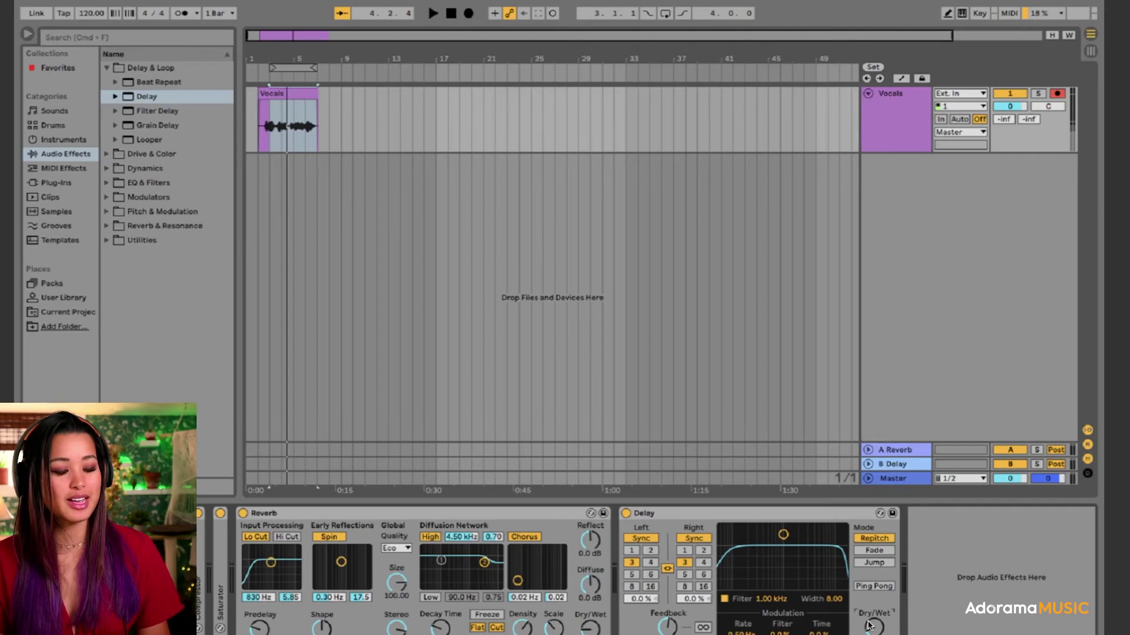
{"action": "left_click", "coordinate": [881, 587]}
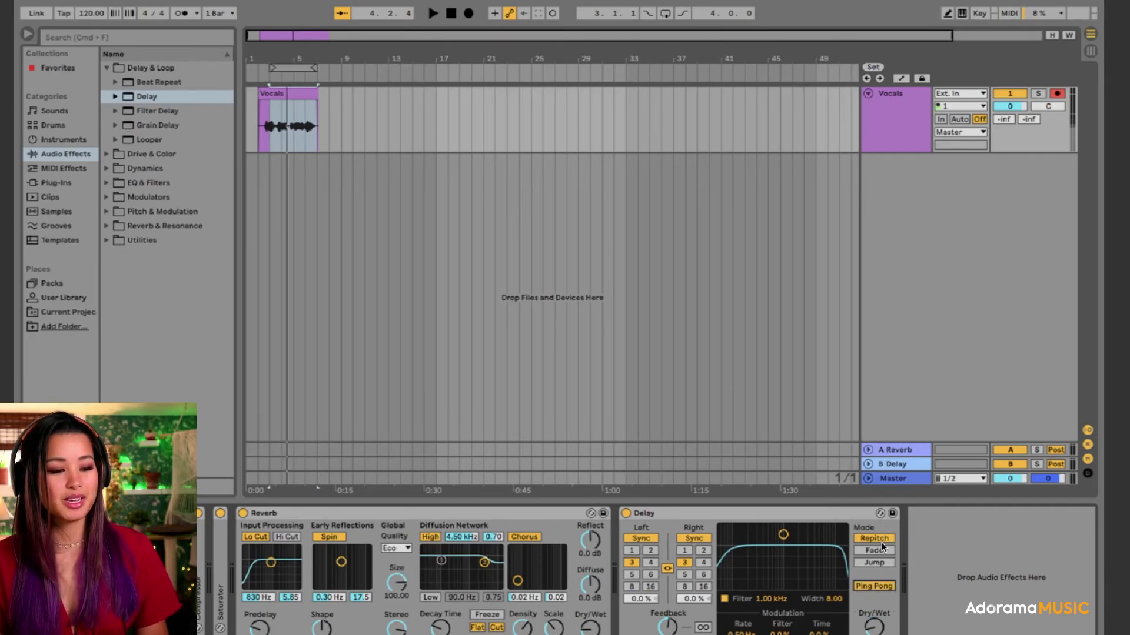
{"action": "key", "text": "space"}
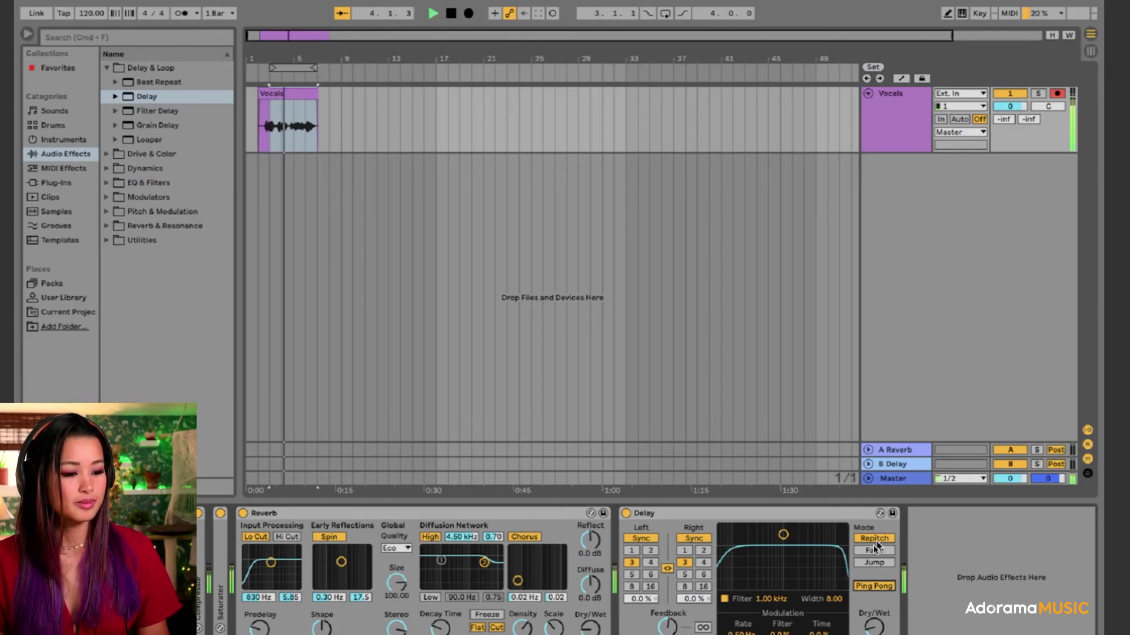
{"action": "key", "text": "space"}
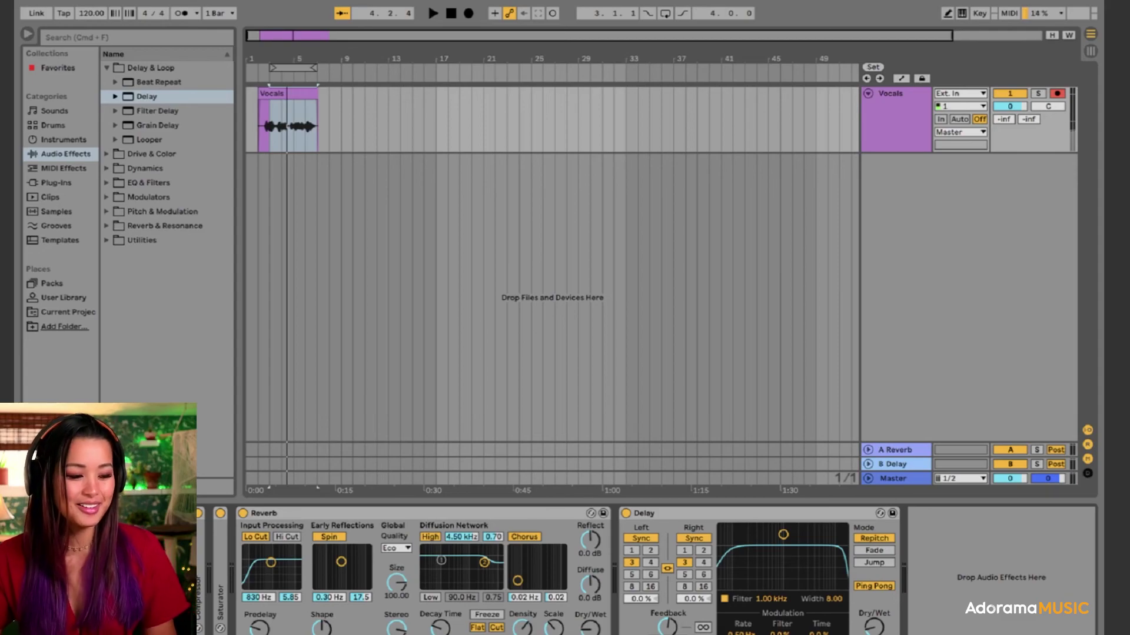
- Move the Delay's filter to about 835 Hz with a width of about 1.51 and play the vocals
{"action": "left_click_drag", "start_coordinate": [783, 534], "coordinate": [780, 546]}
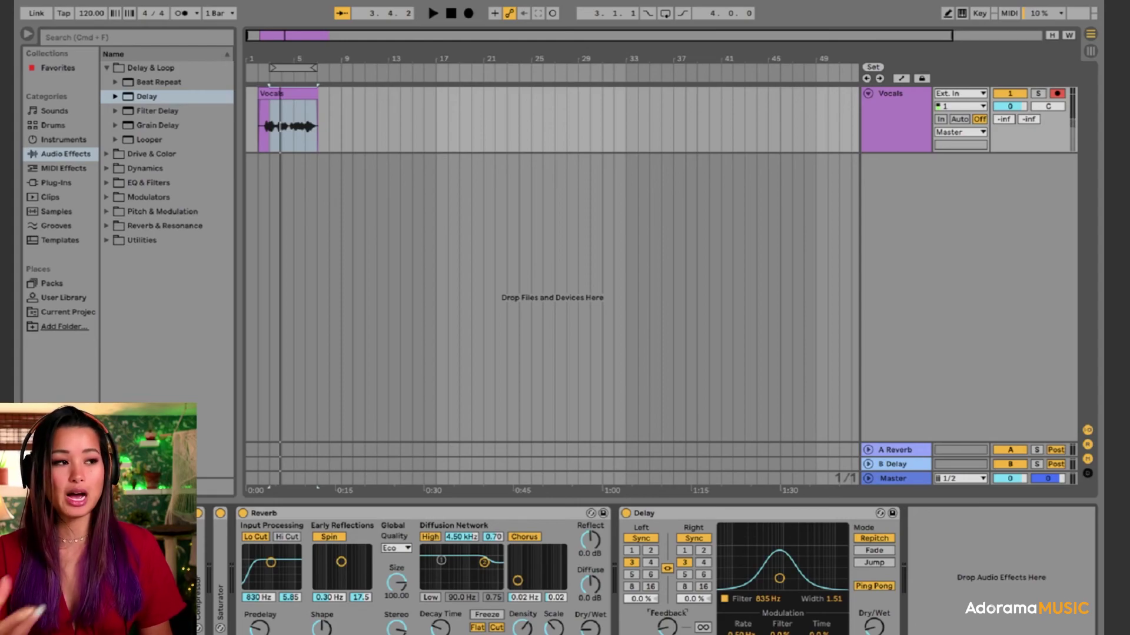
{"action": "key", "text": "space"}
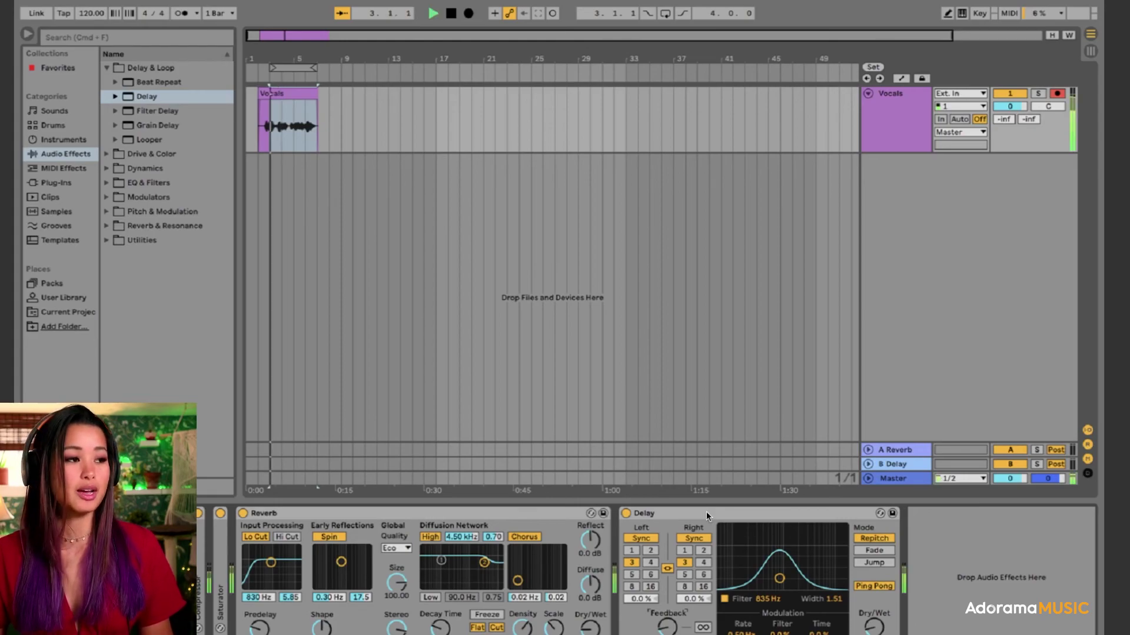